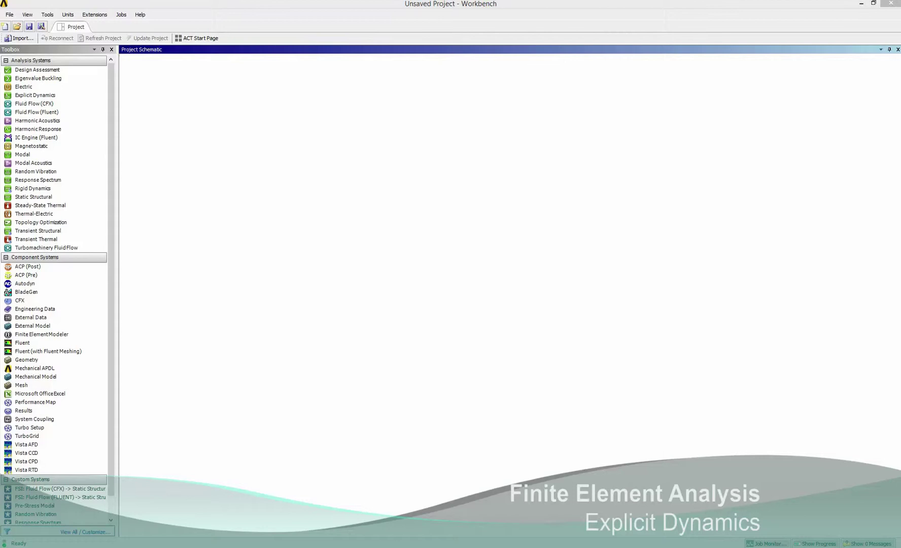
Add an Explicit Dynamics system and add AL 1100-O from the Explicit Materials library.
click(36, 94)
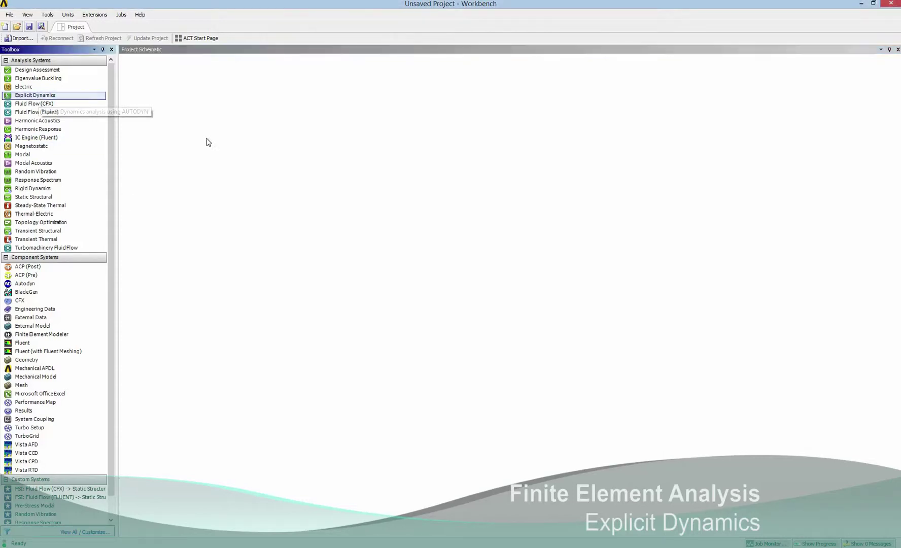
double_click(173, 94)
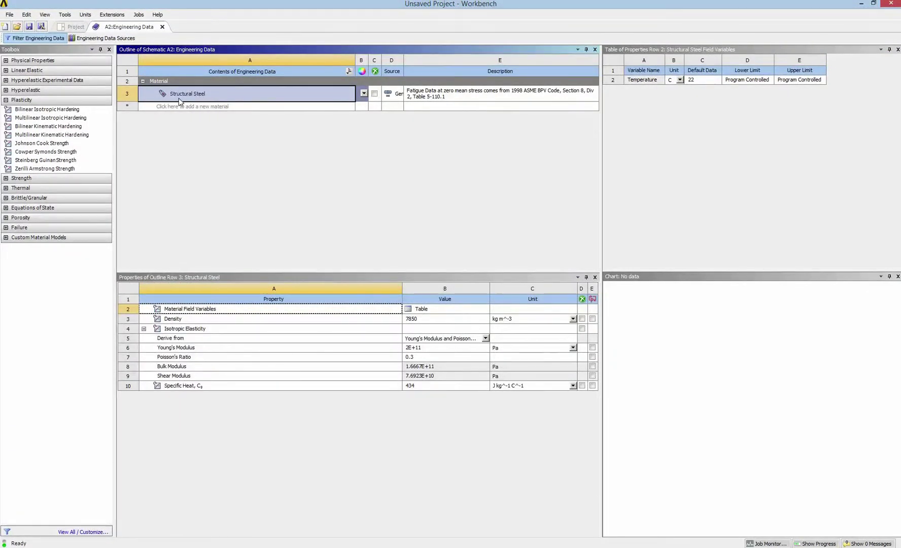
key(ctrl+d)
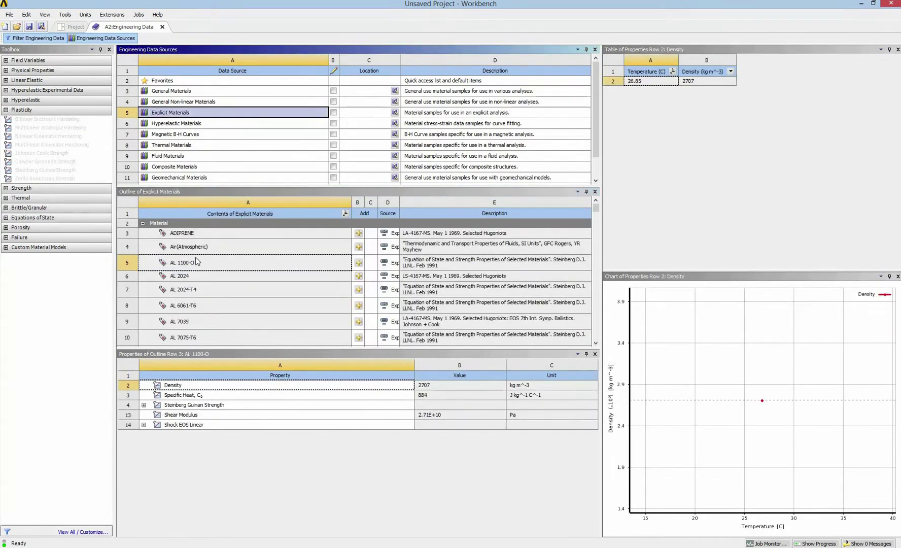
click(203, 264)
click(359, 263)
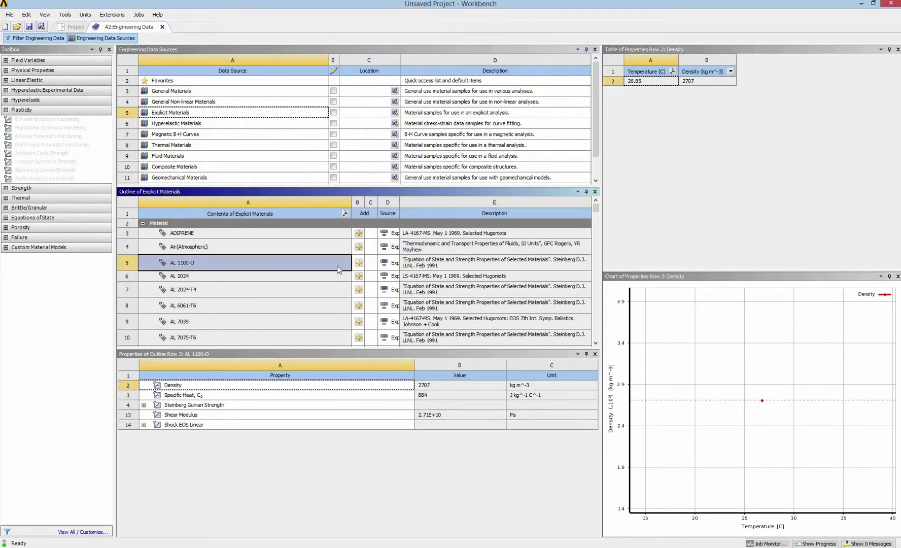
Return to the project and open the analysis geometry in SpaceClaim.
click(121, 38)
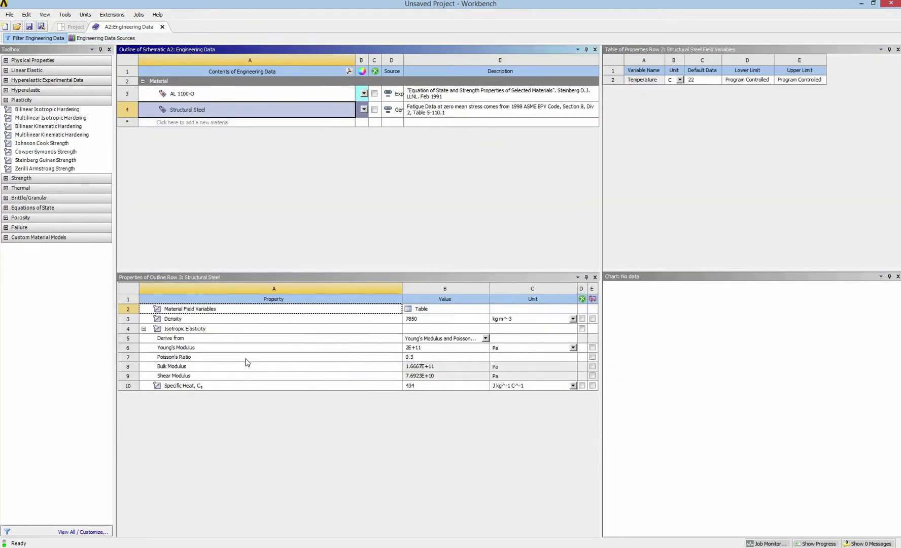
click(163, 27)
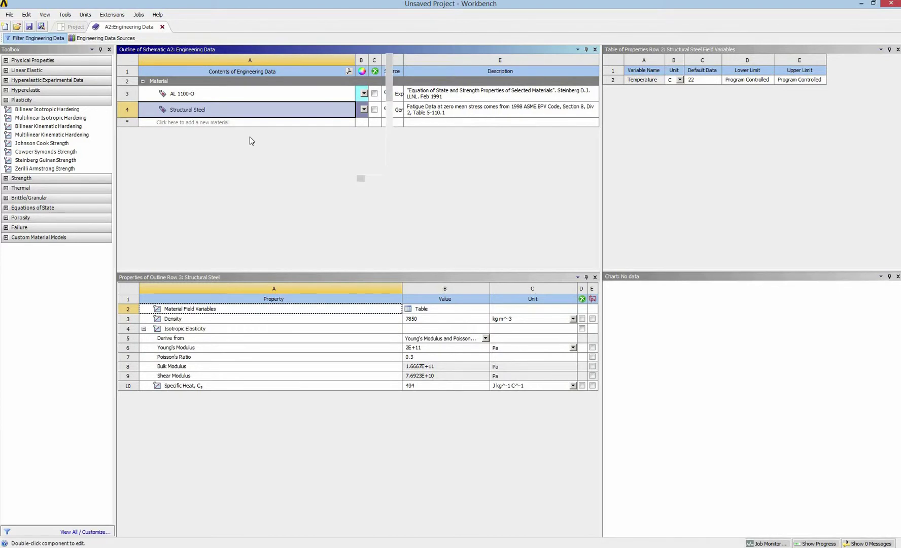
double_click(186, 109)
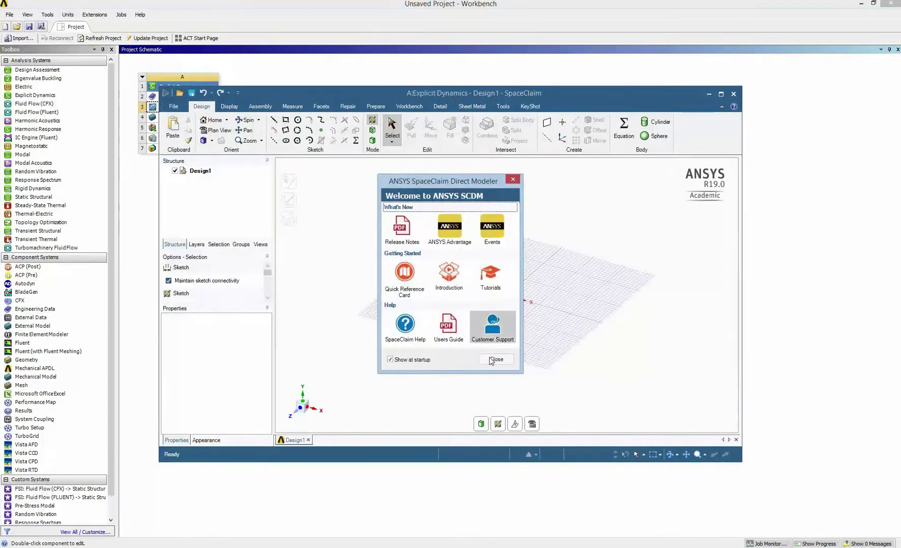
Start a rectangle sketch on the front plane, viewed head-on.
click(492, 360)
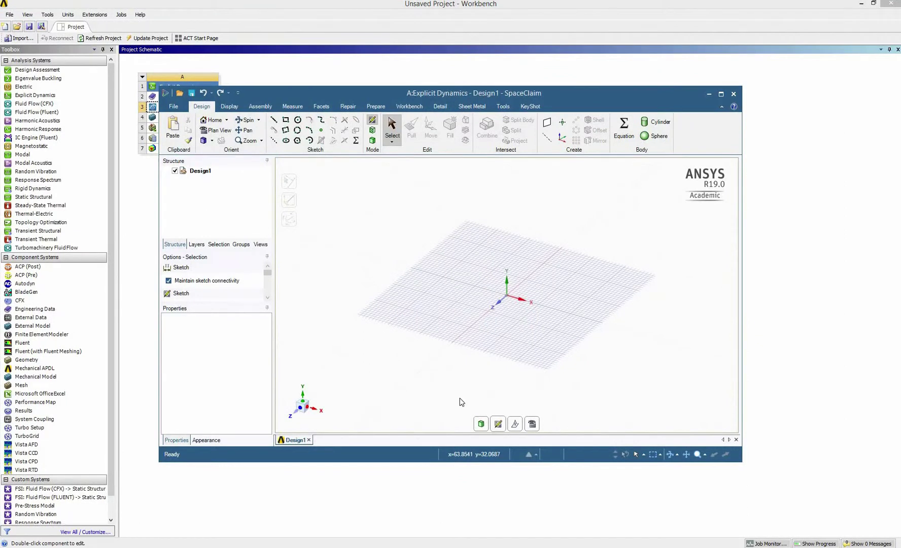
key(r)
click(498, 426)
click(540, 285)
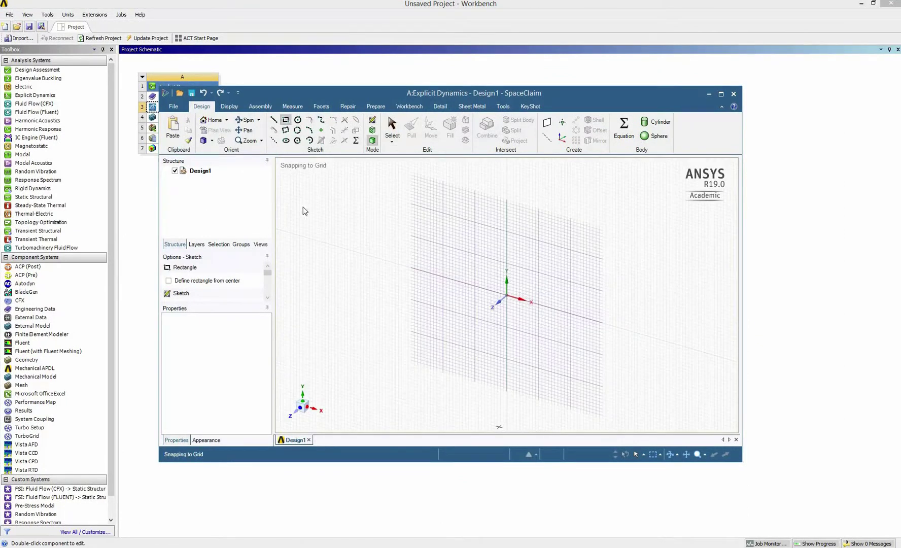
click(212, 141)
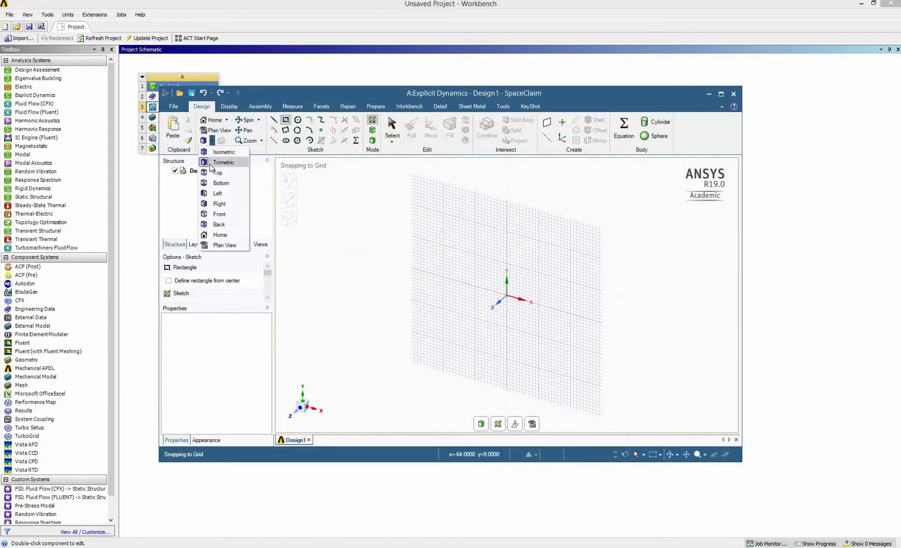
click(214, 215)
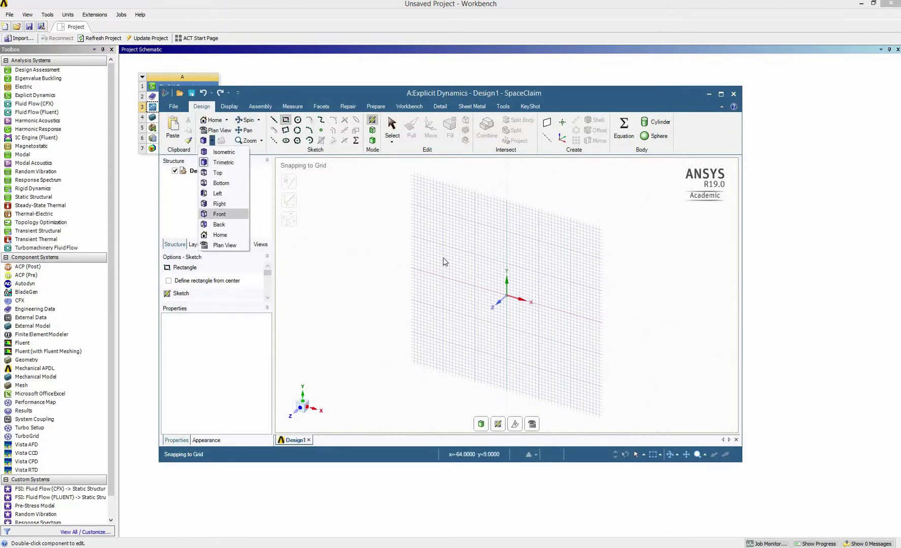
Draw a 100 mm by 100 mm square with one corner at the origin.
click(507, 295)
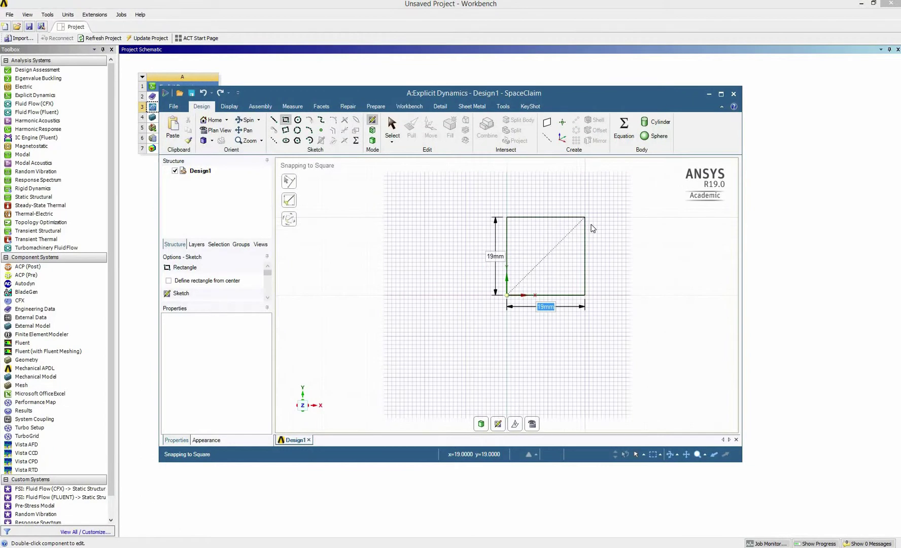
text(100)
scroll(591, 227, down, 3)
key(Tab)
text(100)
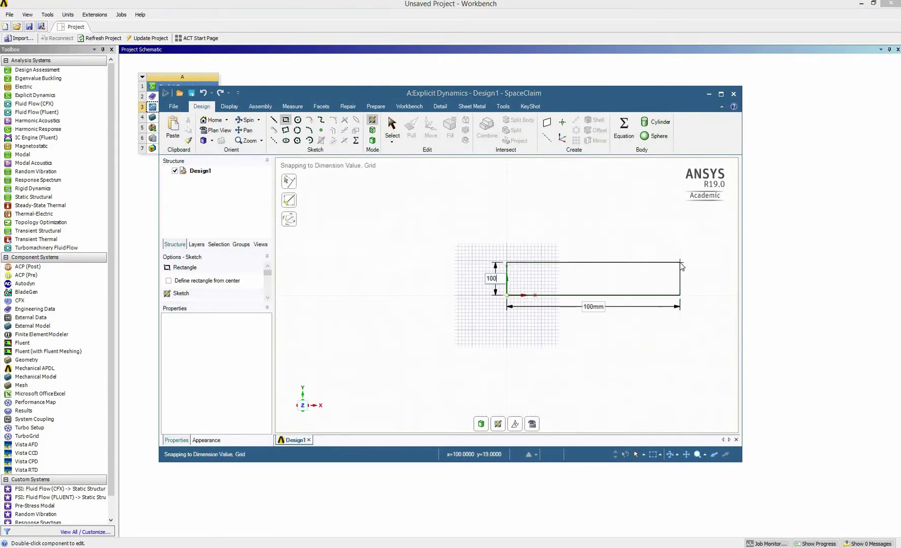
key(Return)
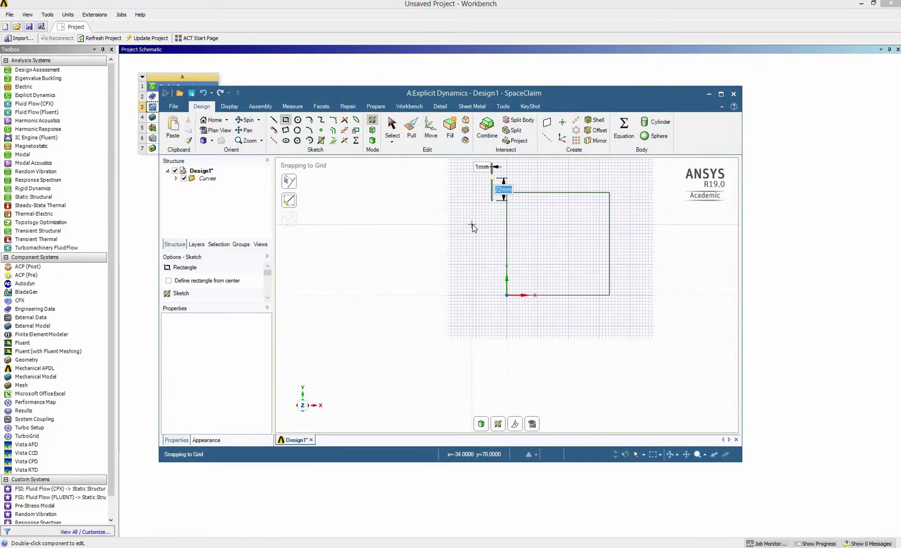
key(Escape)
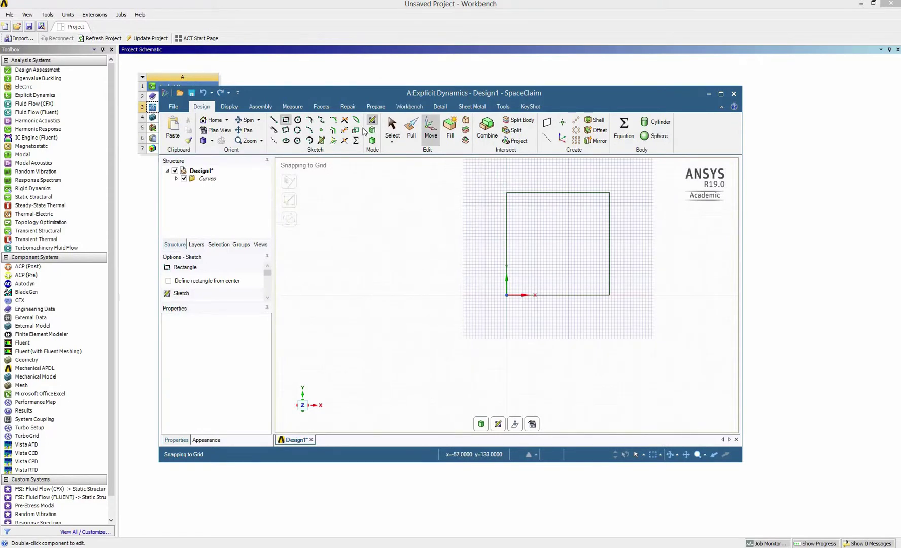
Turn the square's four edges into a surface.
click(392, 127)
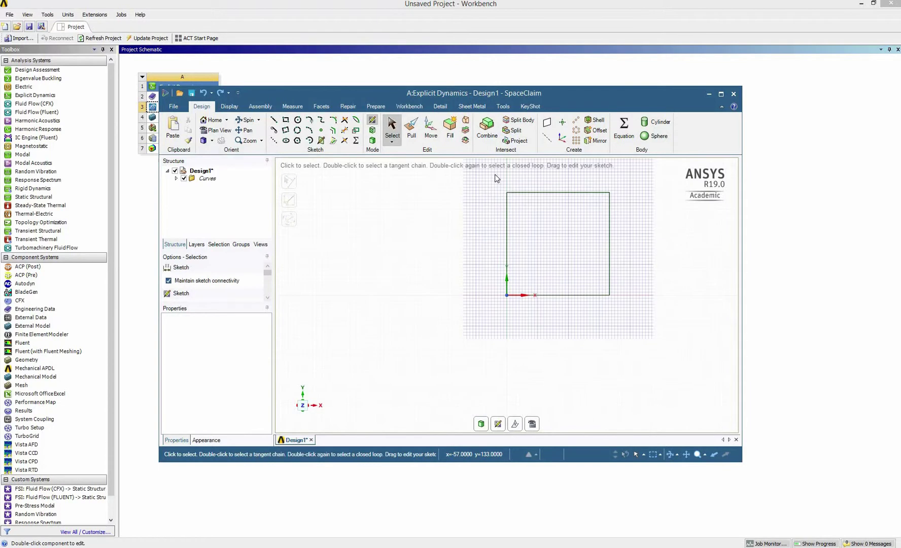
drag(493, 174, 655, 342)
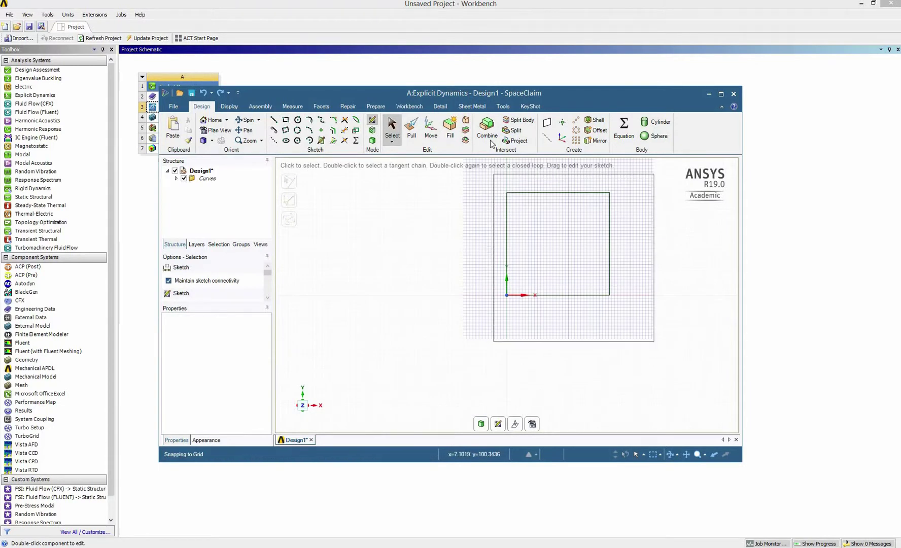
click(413, 128)
click(558, 246)
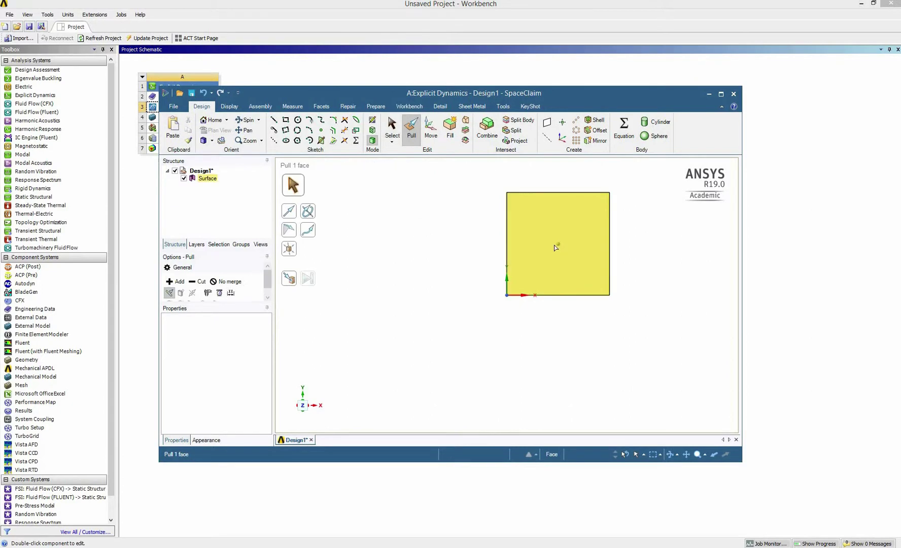
click(480, 200)
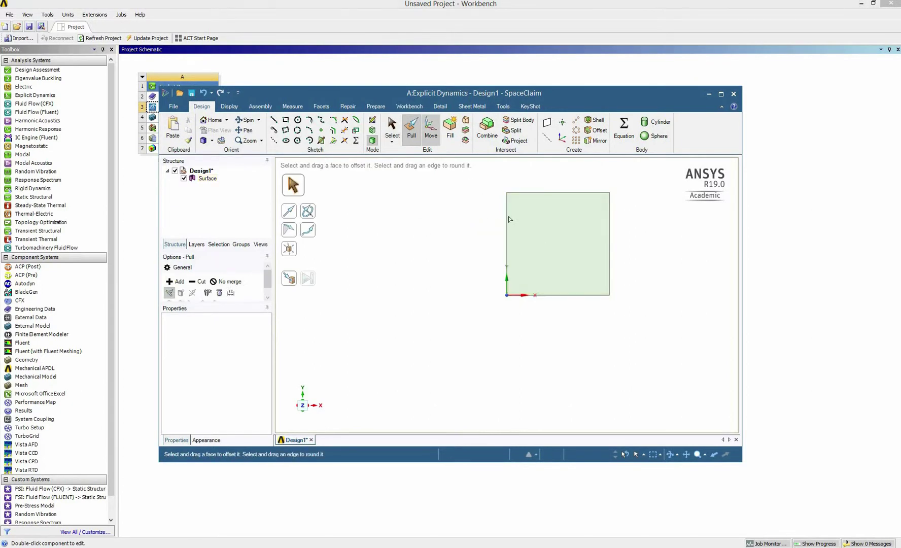
Move the square surface 50 mm left and 50 mm down.
key(m)
click(554, 219)
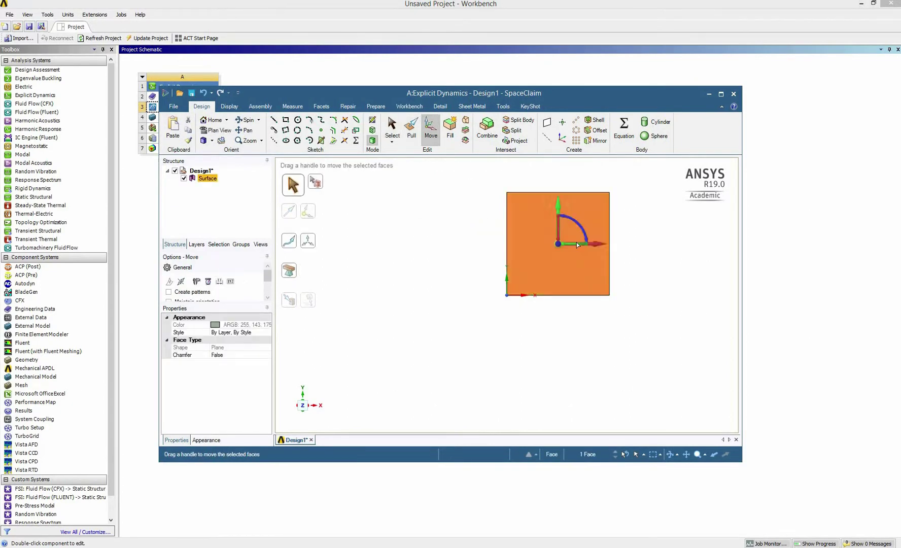
drag(564, 247, 554, 245)
text(50)
key(Return)
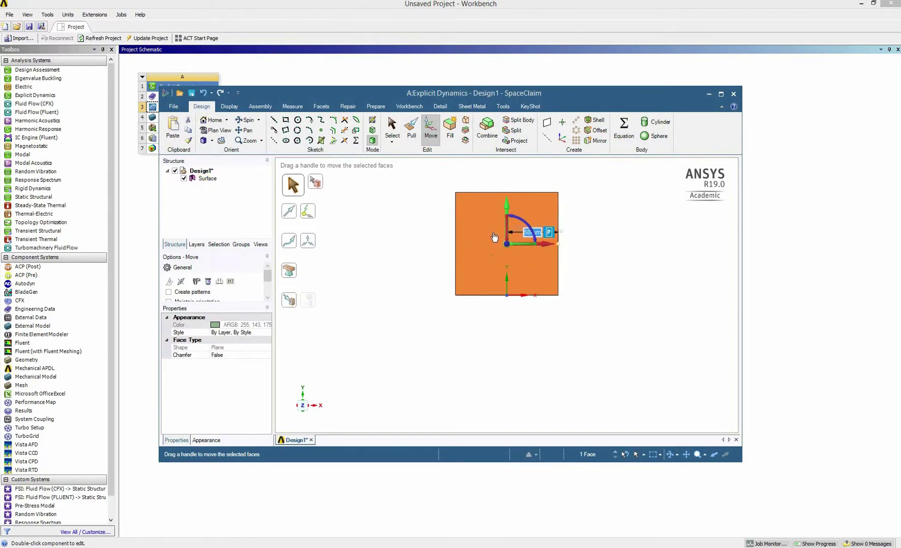
drag(508, 201, 508, 216)
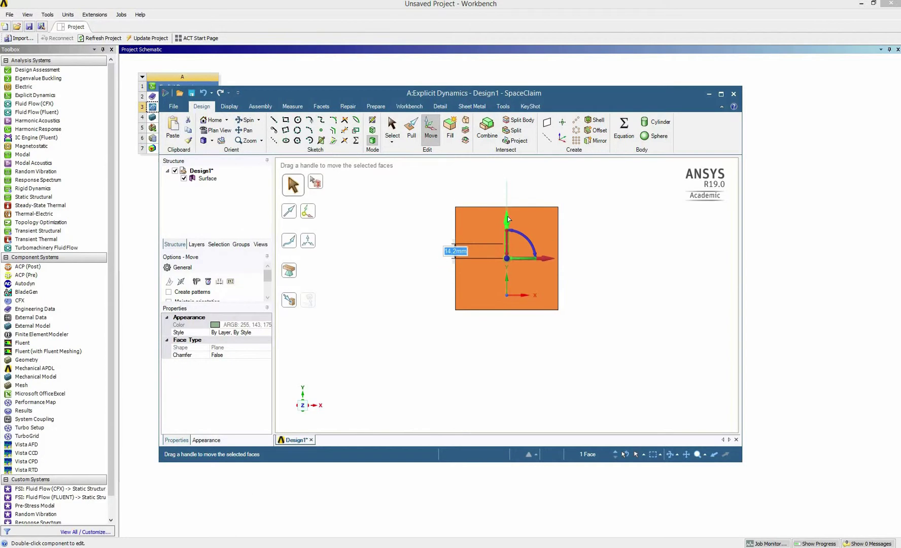
text(50)
key(Return)
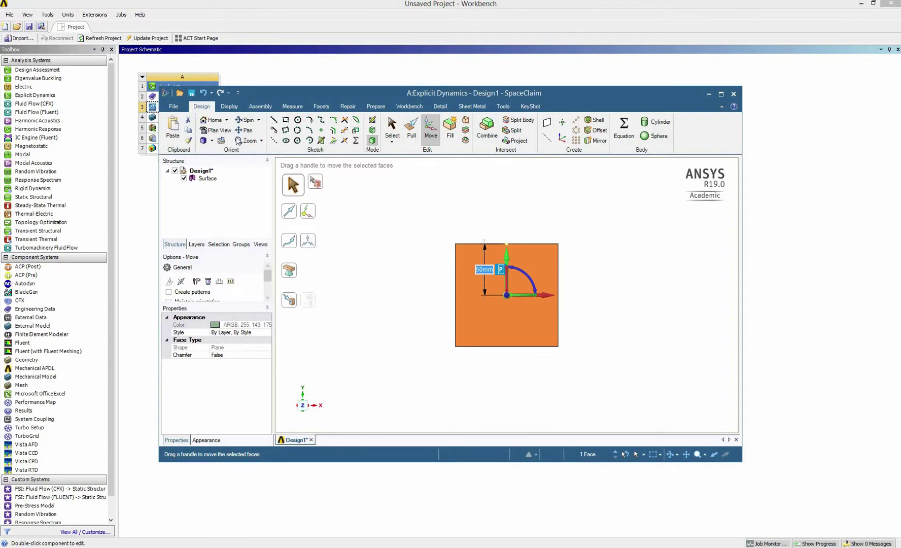
Pull the square face into a 1 mm thick solid plate.
click(203, 140)
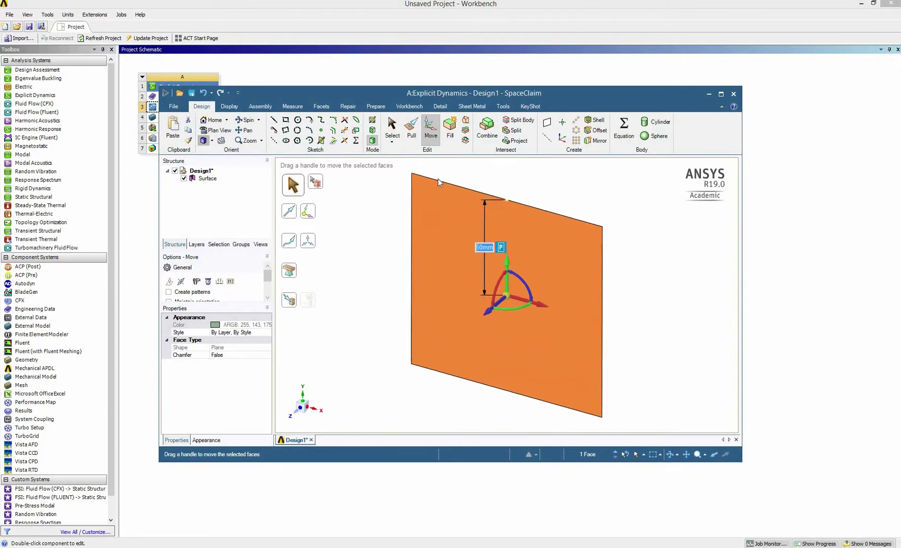
click(407, 129)
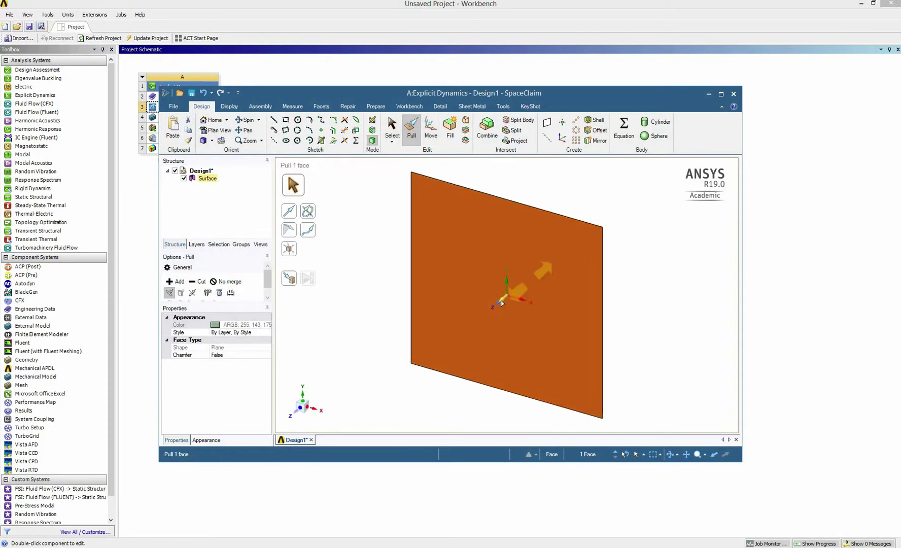
mouse_move(518, 294)
mouse_down()
mouse_move(573, 305)
mouse_move(522, 294)
mouse_up()
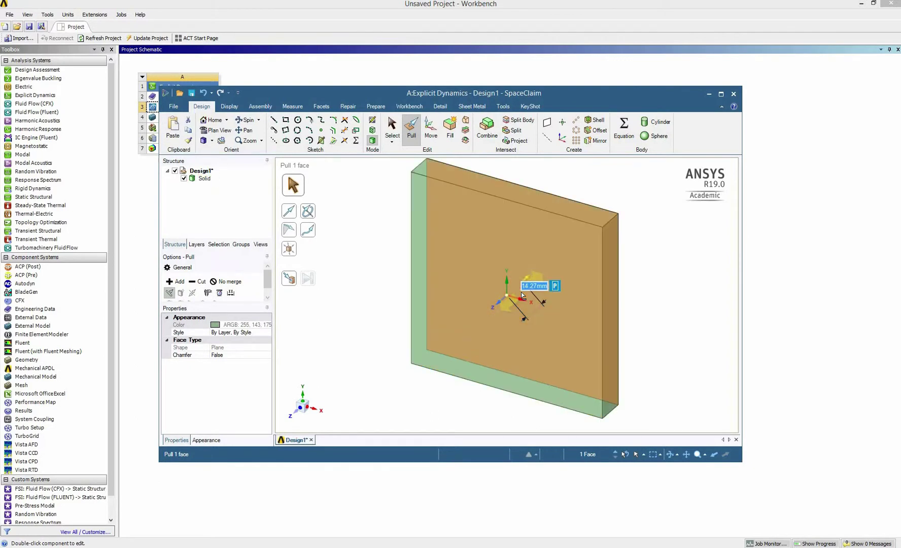
text(1)
key(Return)
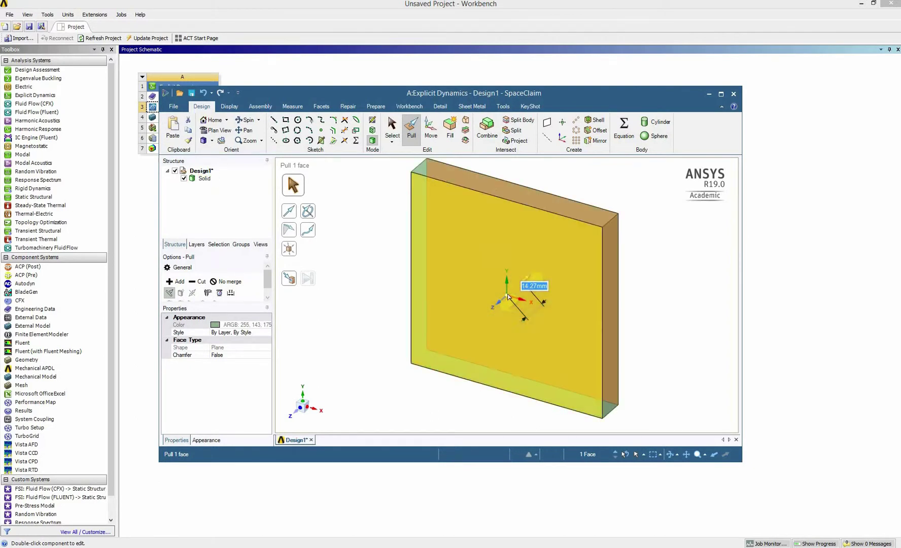
click(212, 141)
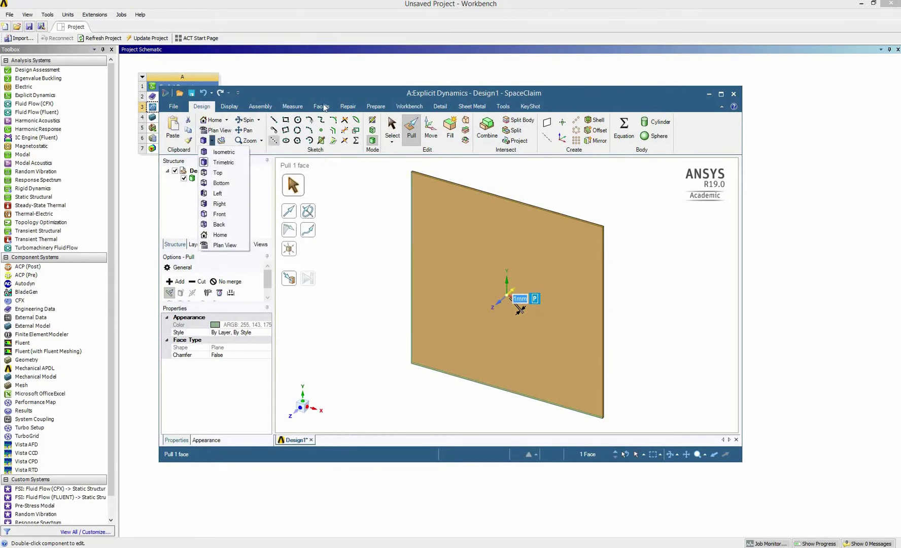
Start a spline sketch on the plate face, viewed from the Right.
click(324, 123)
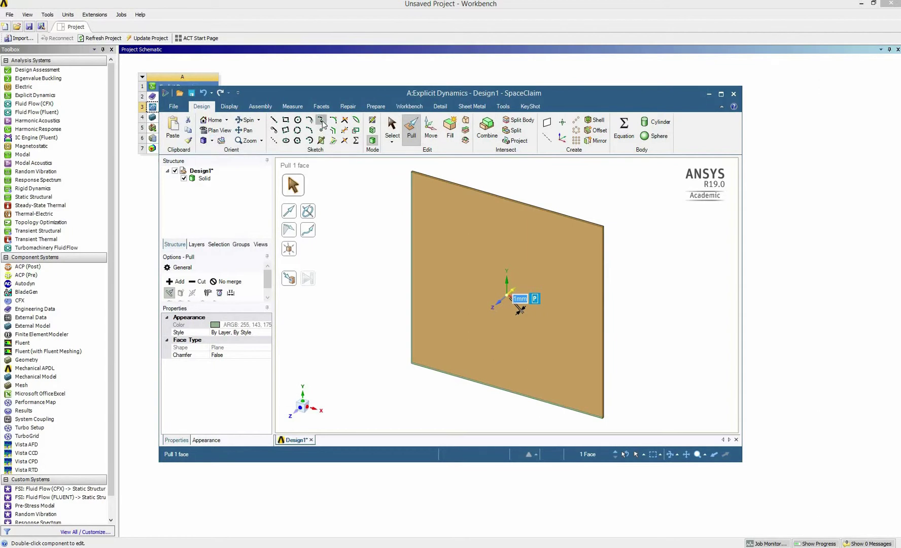
click(322, 120)
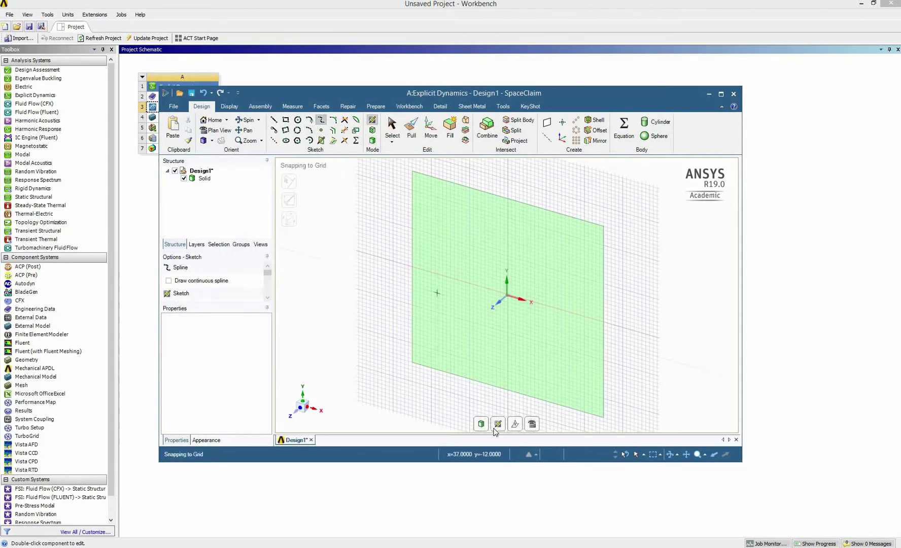
click(498, 424)
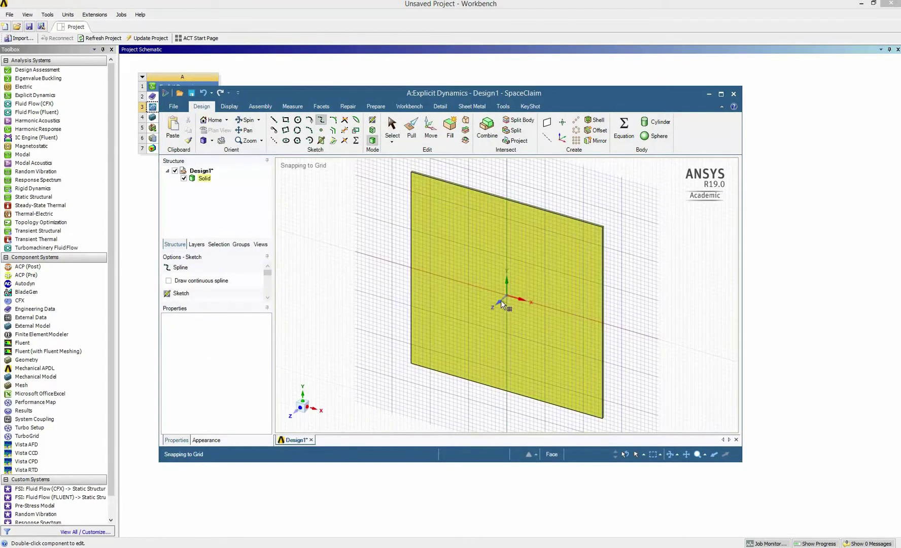
click(501, 301)
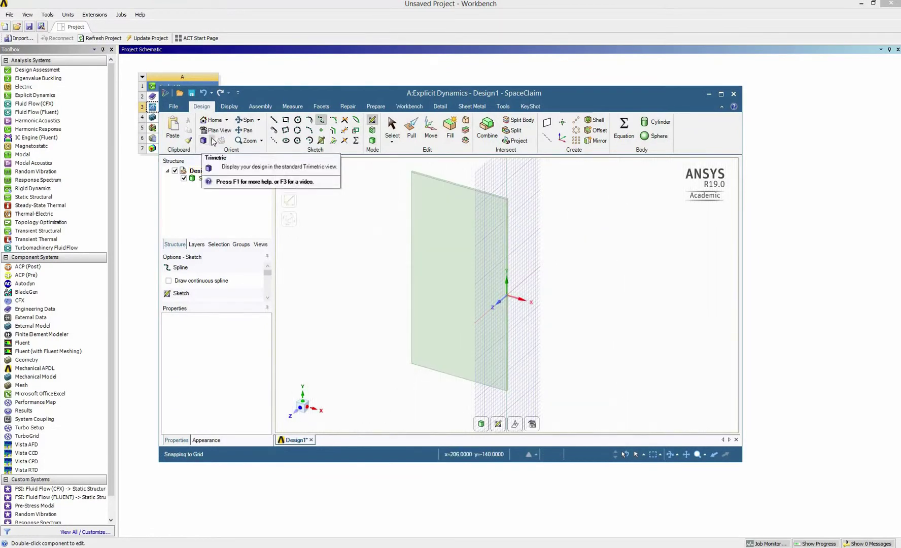
click(212, 140)
click(231, 204)
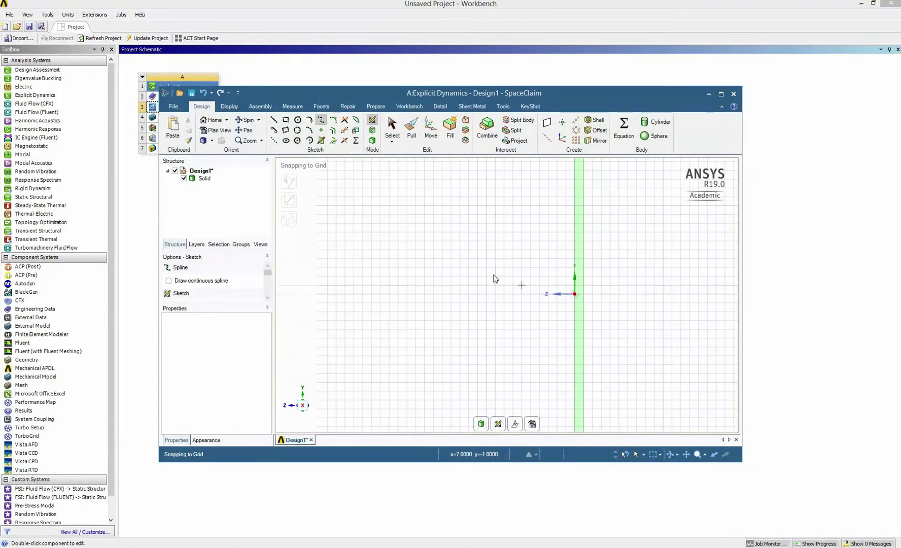
Go to SpaceClaim Options from the File menu.
click(173, 108)
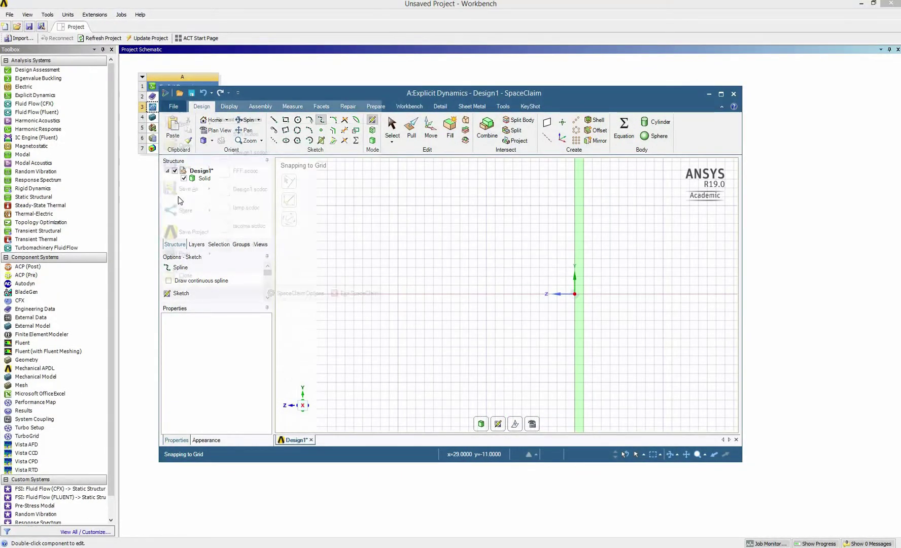
mouse_move(184, 200)
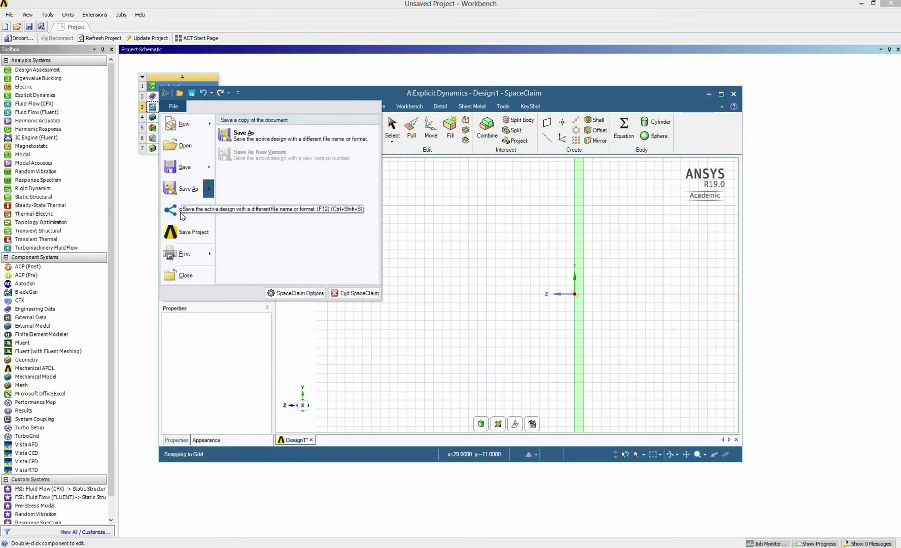
key(Escape)
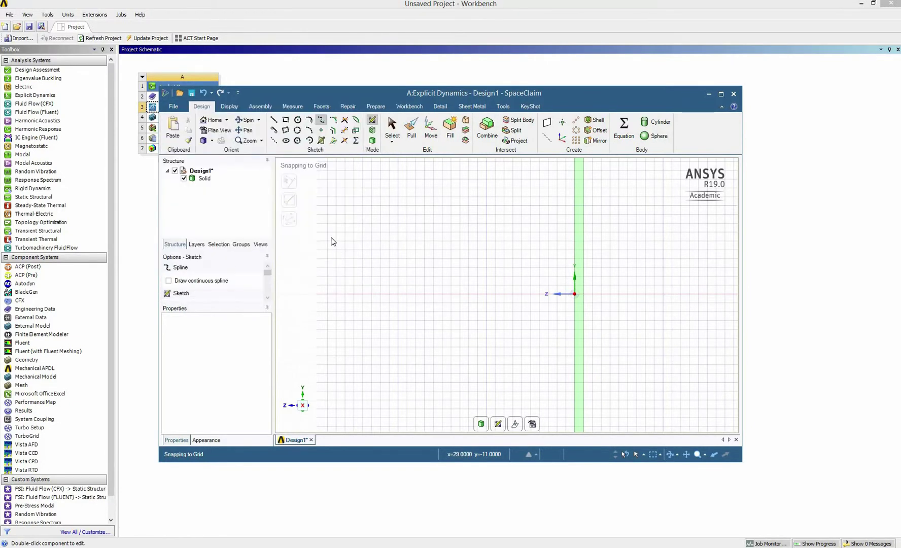
Set the minor grid spacing to 0.1 mm in the Units options and zoom into the grid.
click(276, 191)
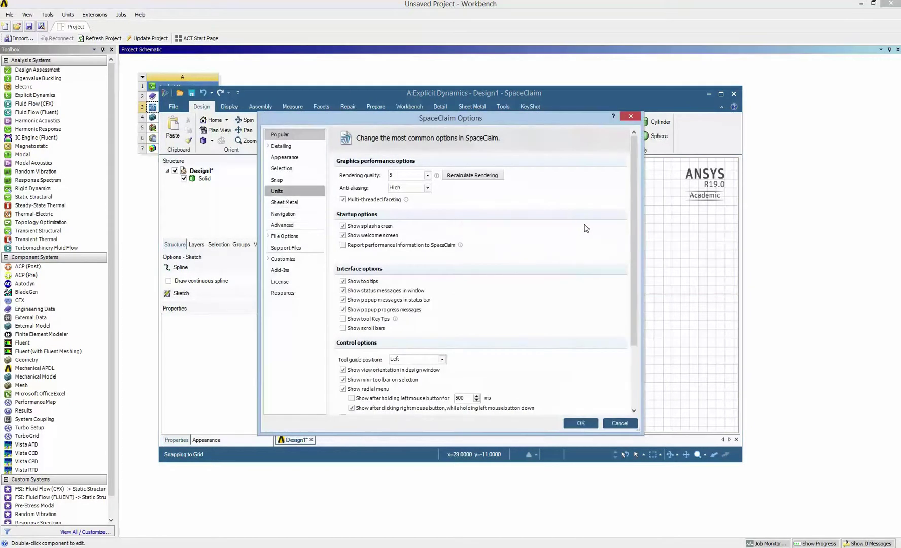
scroll(594, 364, down, 5)
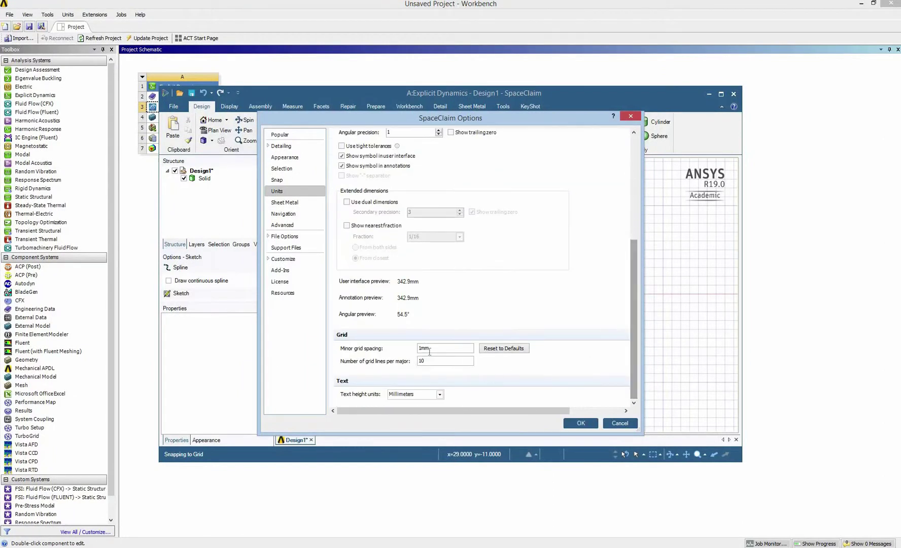
click(573, 422)
scroll(563, 293, up, 3)
Draw the nose spline from the origin, curving up and back to a point 5 mm from the plate.
scroll(563, 290, up, 2)
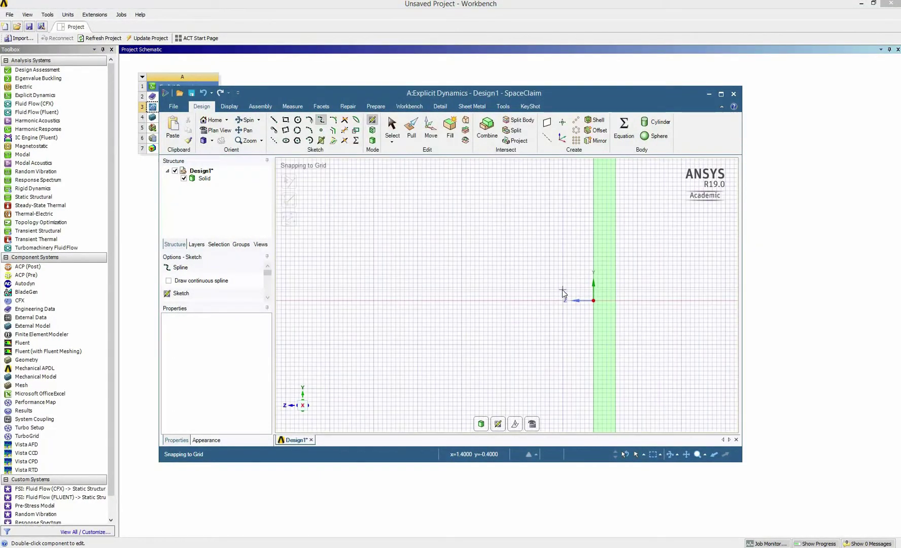
scroll(563, 289, up, 1)
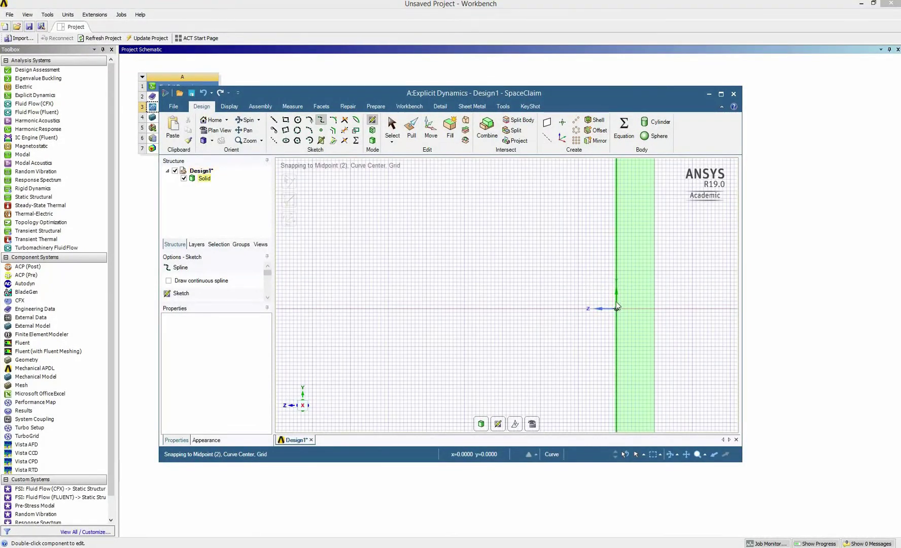
click(617, 305)
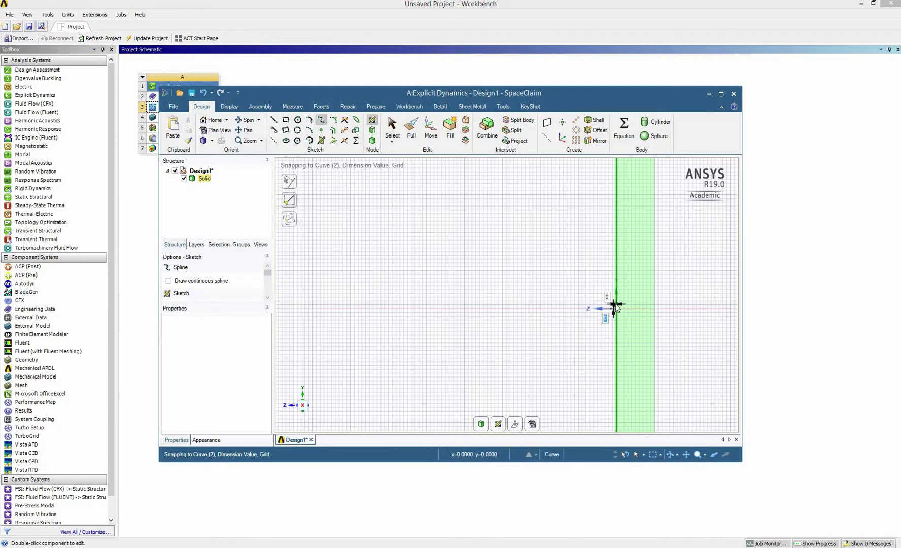
click(615, 303)
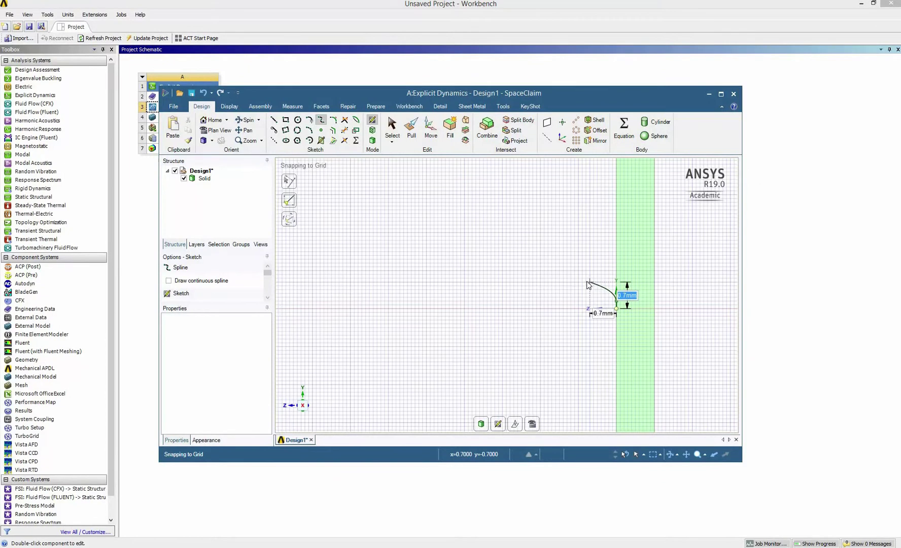
click(586, 282)
click(537, 274)
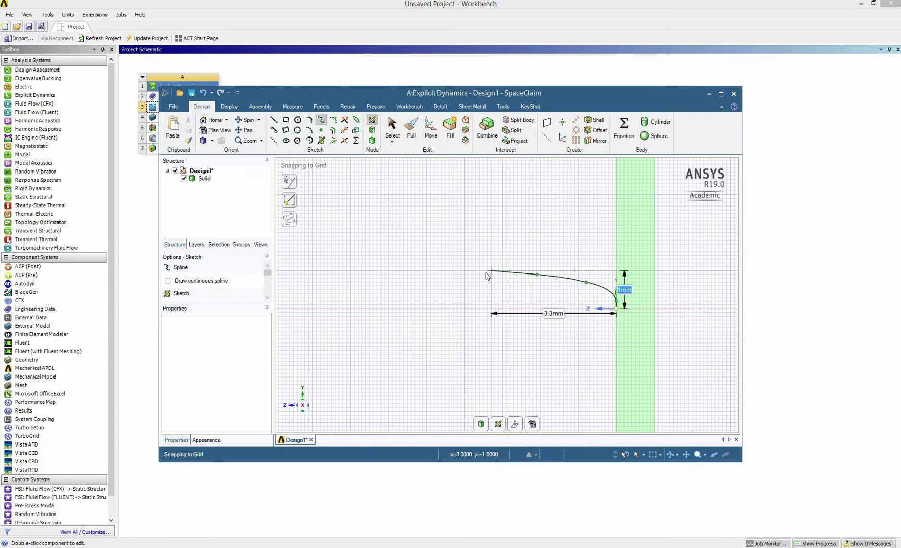
click(428, 271)
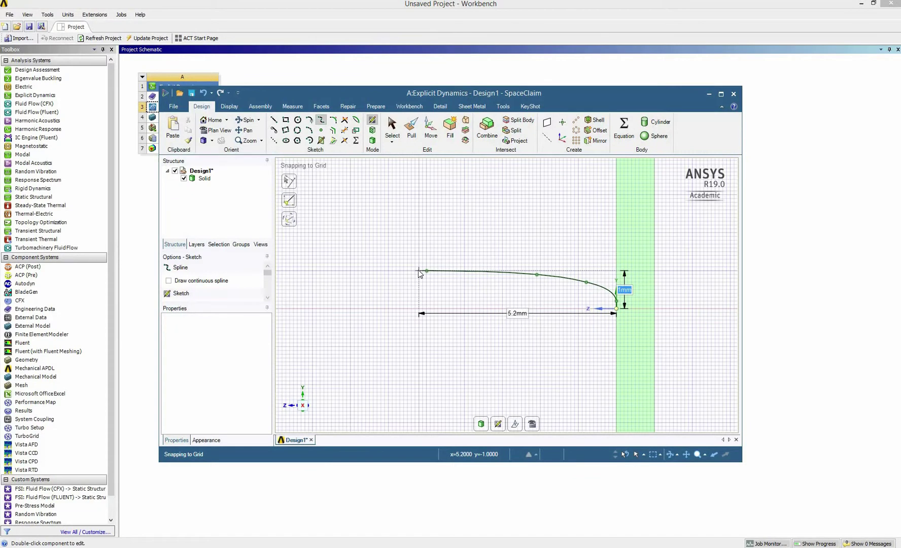
click(392, 127)
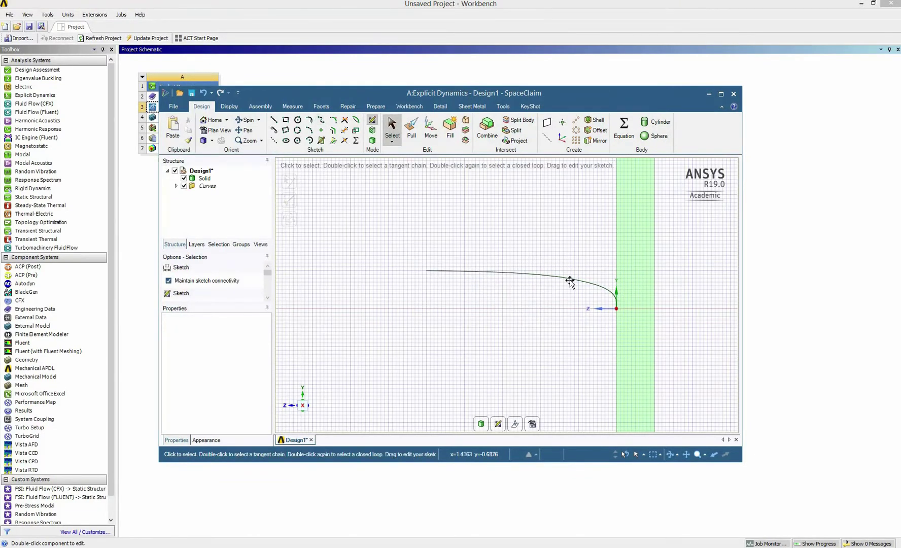
Drag the spline's end and control points to reshape the bullet nose.
click(615, 292)
drag(614, 293, 613, 292)
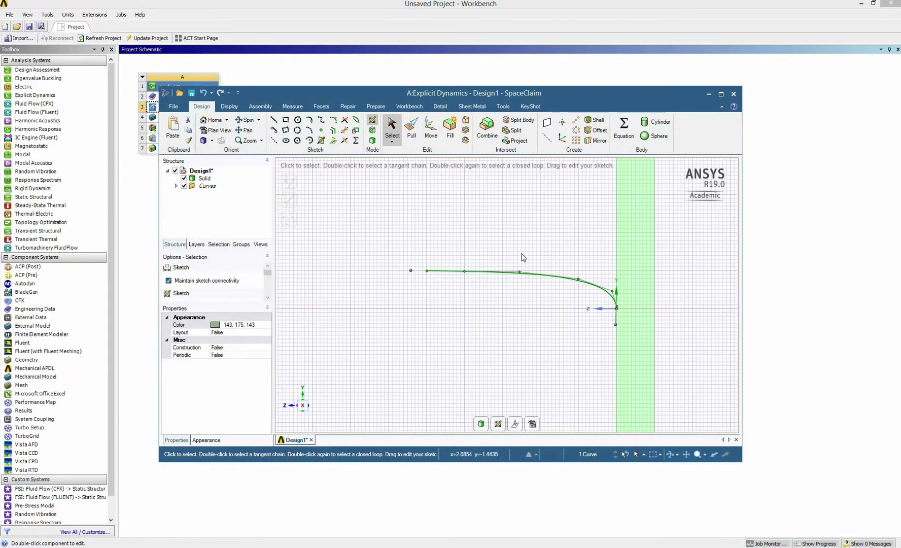
key(Escape)
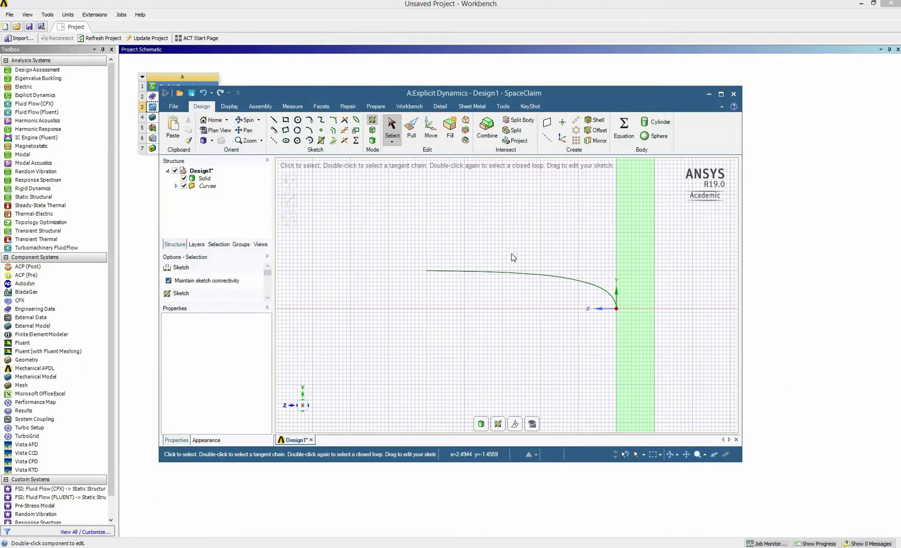
click(579, 281)
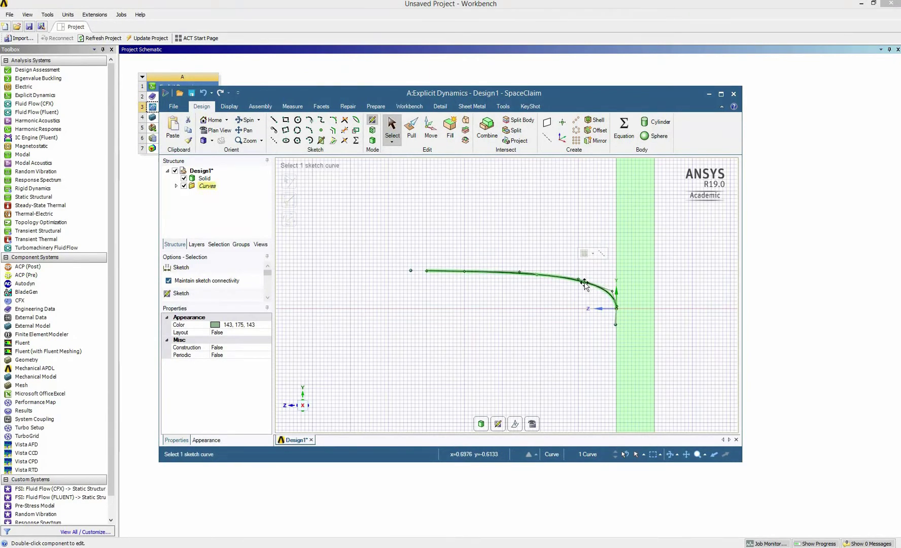
drag(581, 283, 611, 292)
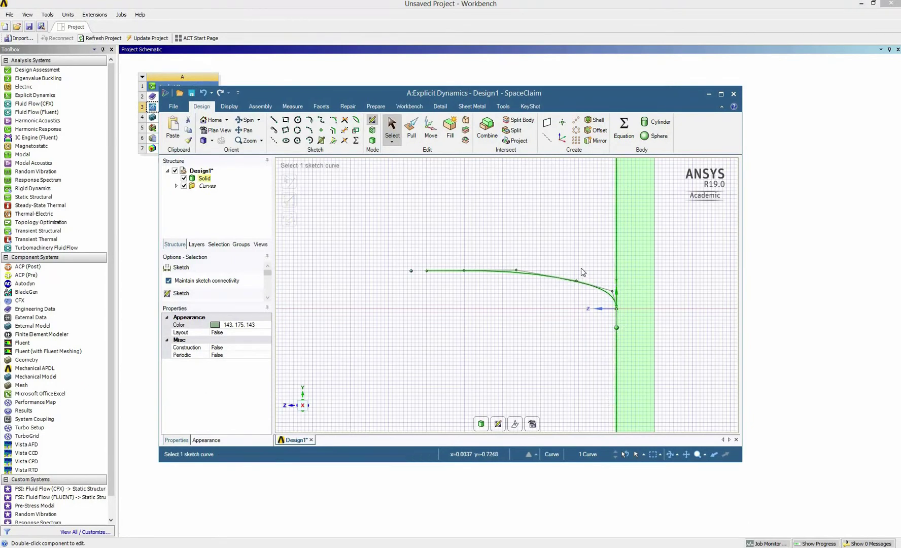
key(Escape)
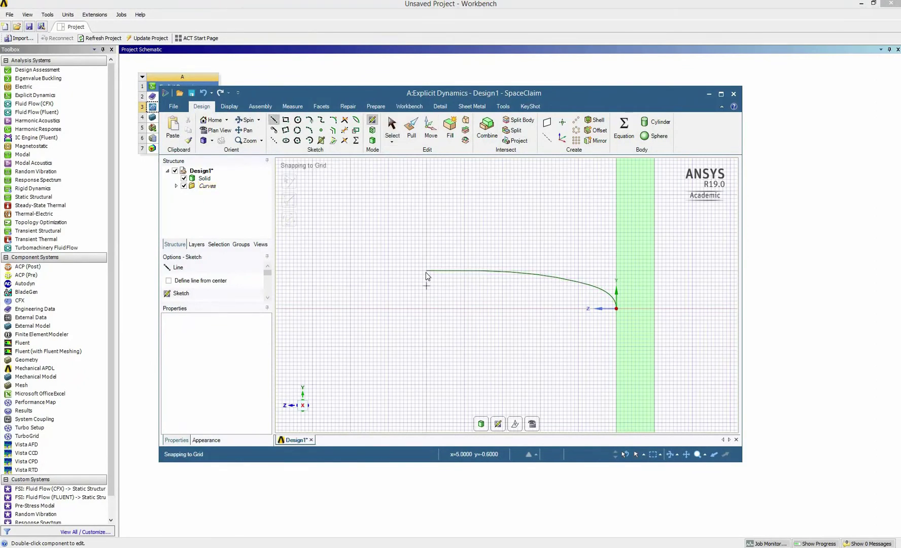
Close the profile with a 1 mm vertical line and a 5 mm axis line, then select all curves.
click(426, 271)
click(427, 308)
click(616, 308)
click(392, 127)
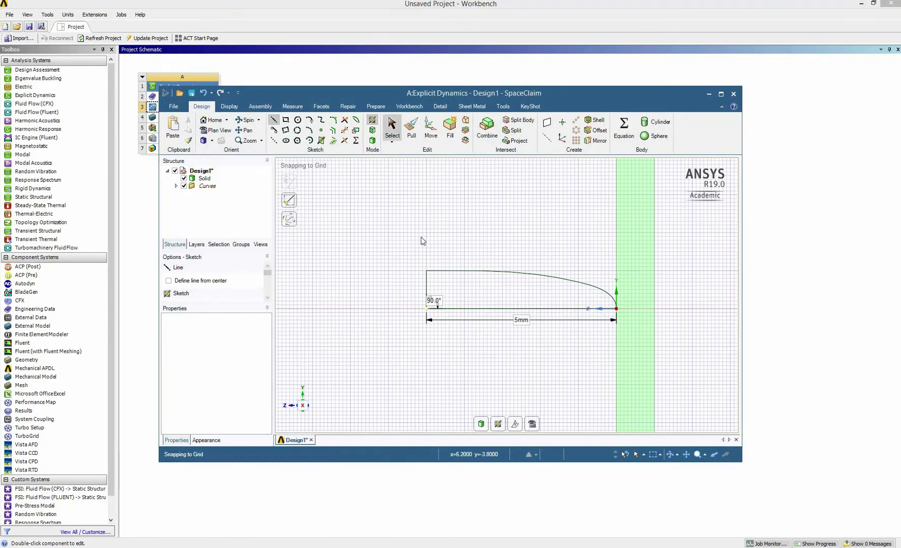
drag(591, 332, 409, 248)
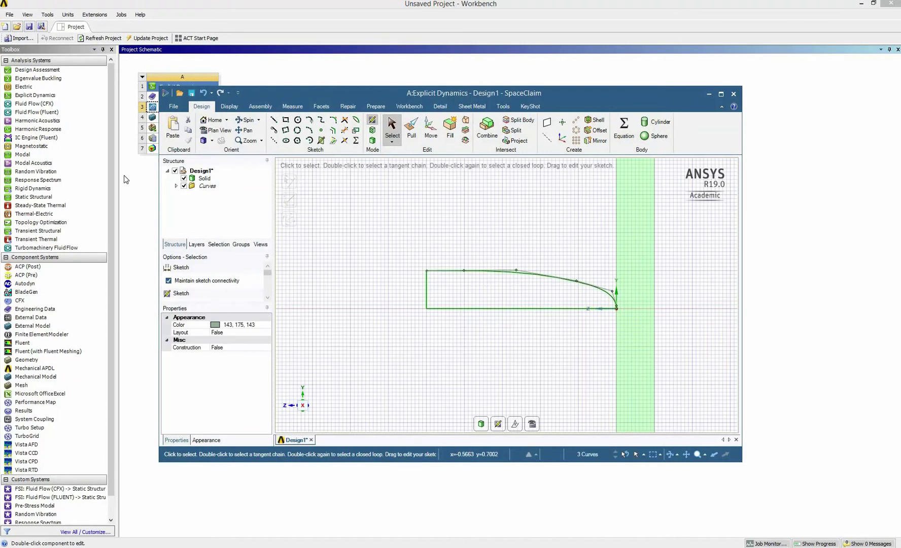
Create a new component named bullet.
right_click(199, 174)
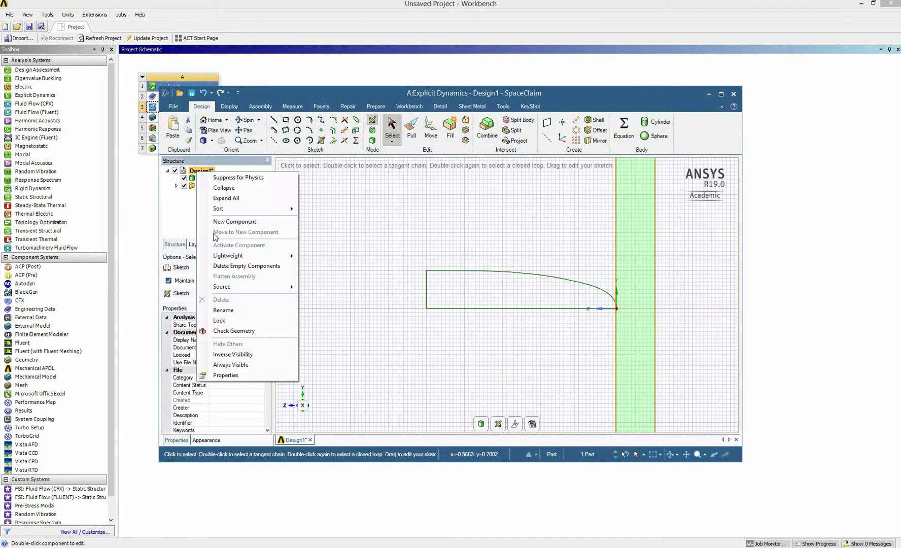
click(221, 227)
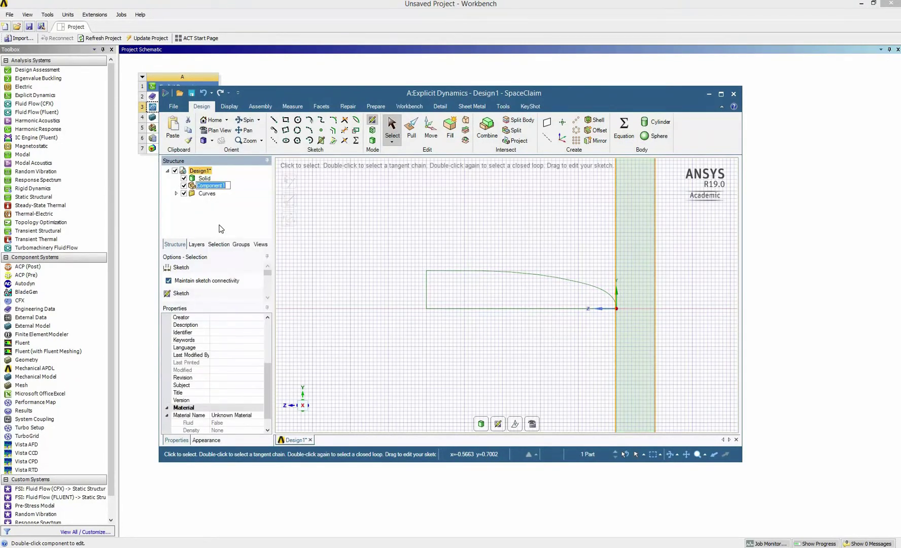
text(bullet)
key(Return)
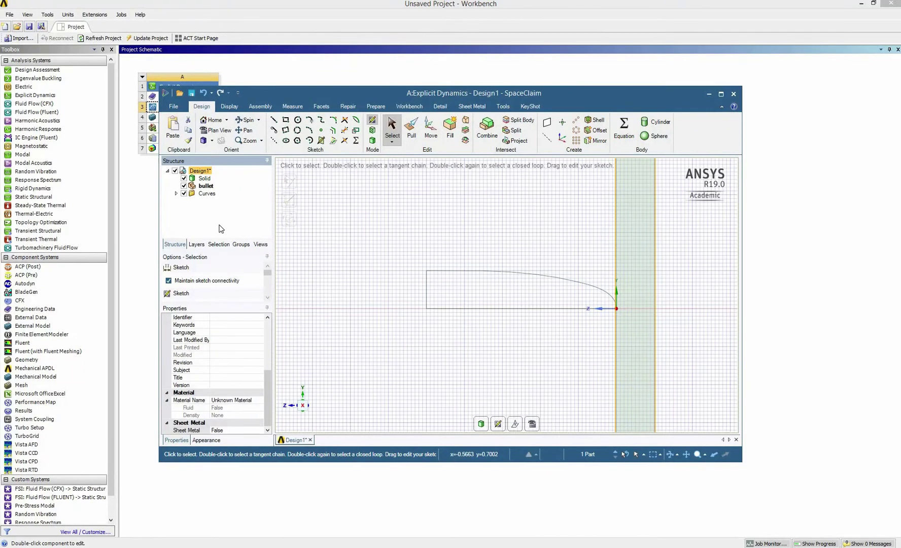
Rename the plate body to Wall.
click(209, 181)
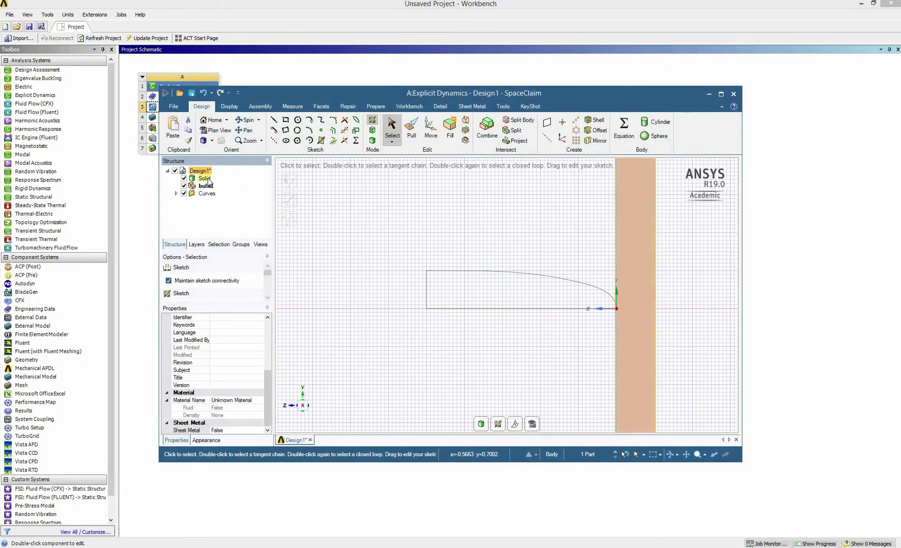
right_click(210, 180)
click(234, 229)
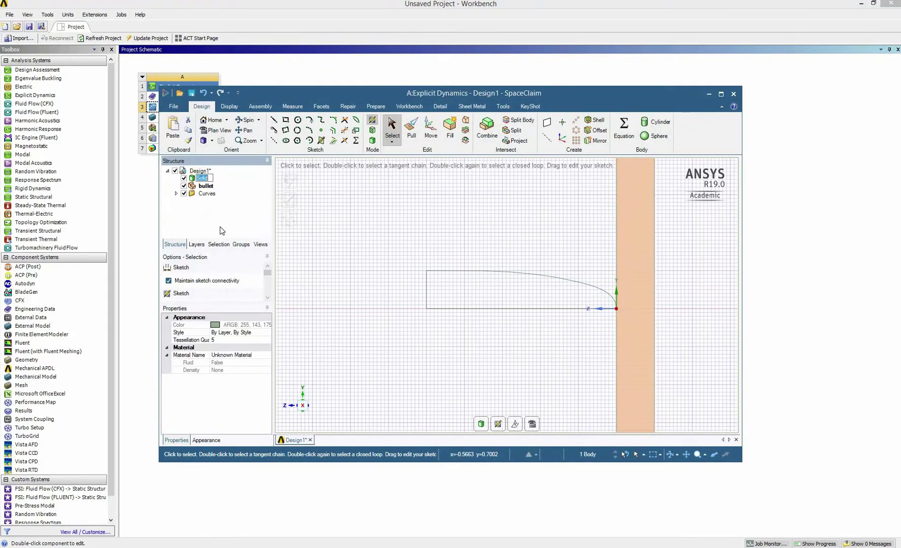
text(Wall)
key(Return)
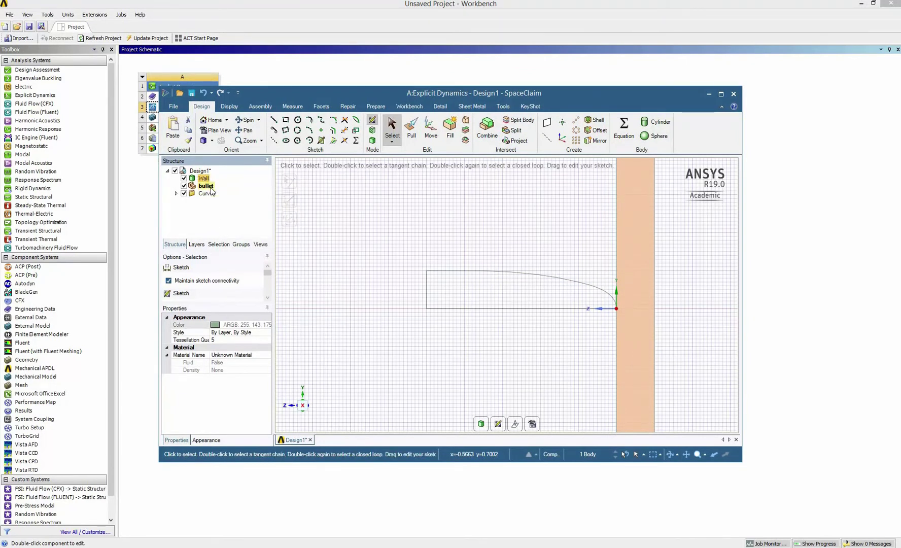
click(412, 259)
Move the Spline and both Line curves into the bullet component.
drag(412, 247, 657, 354)
click(176, 196)
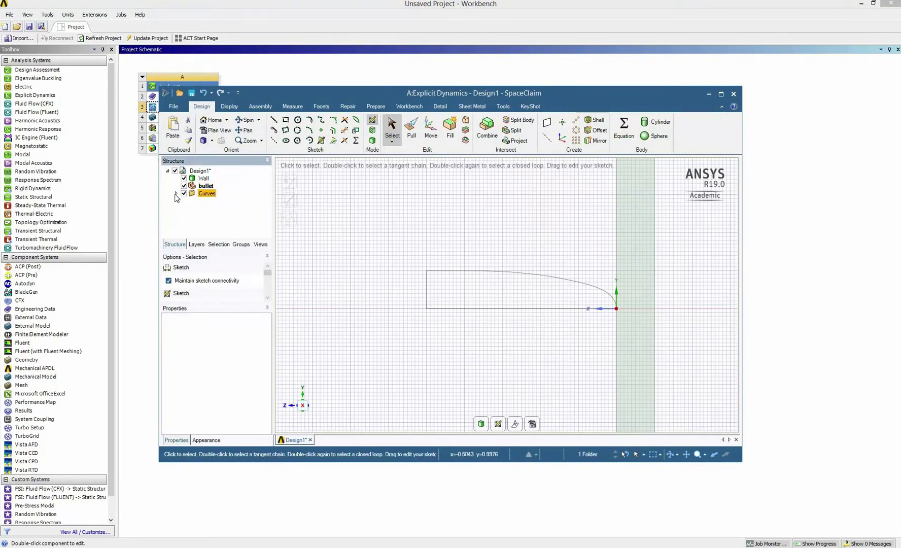
double_click(199, 196)
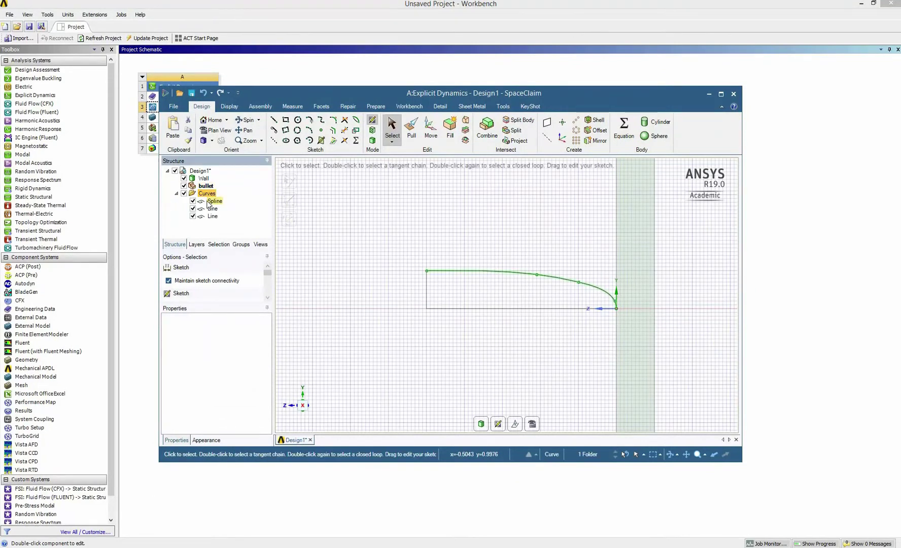
click(209, 202)
ctrl+click(214, 216)
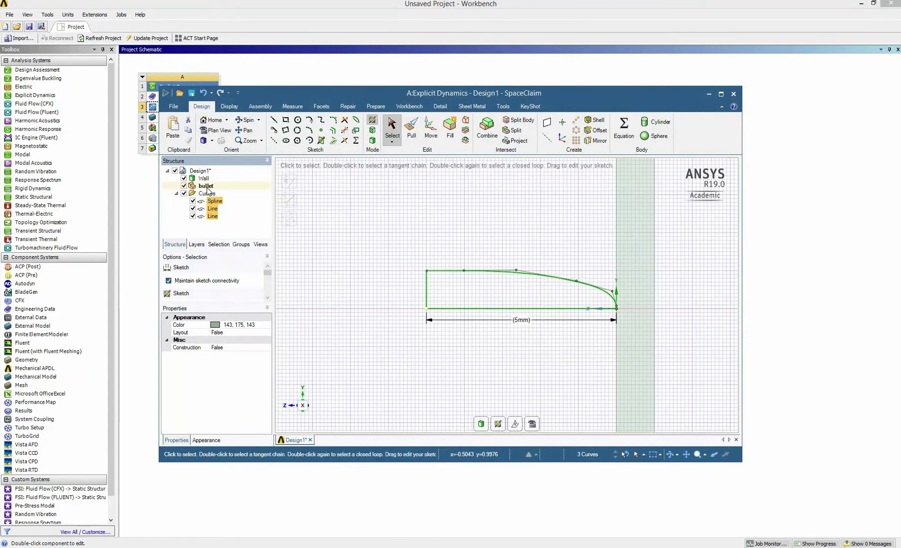
drag(207, 191, 206, 186)
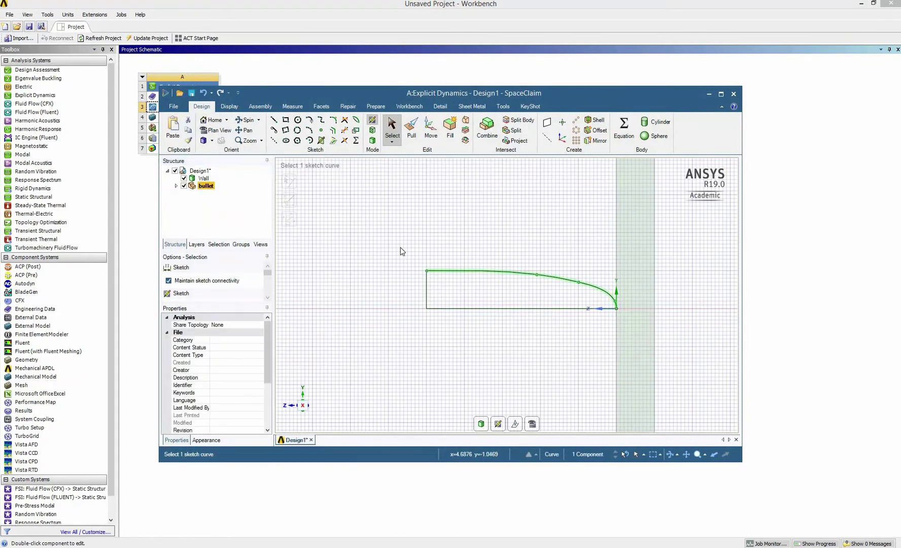
drag(401, 251, 657, 343)
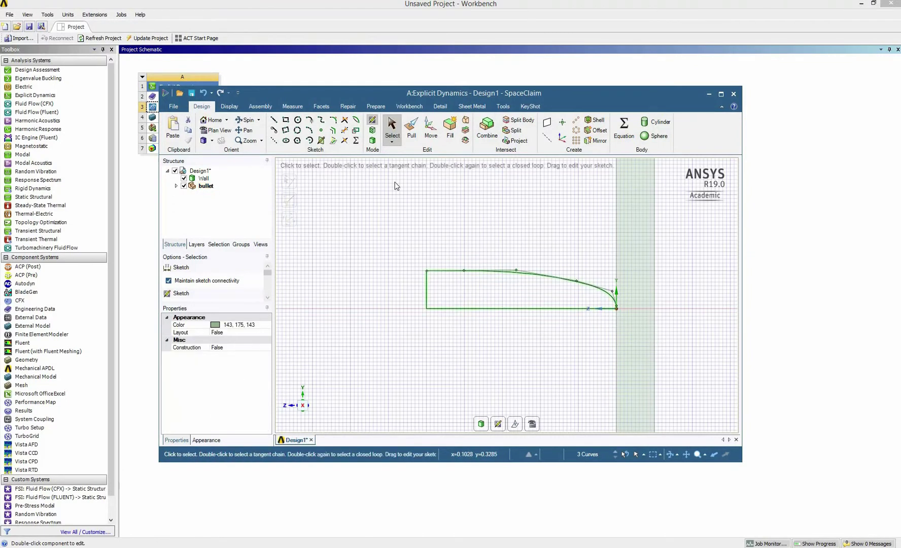
click(177, 185)
click(186, 195)
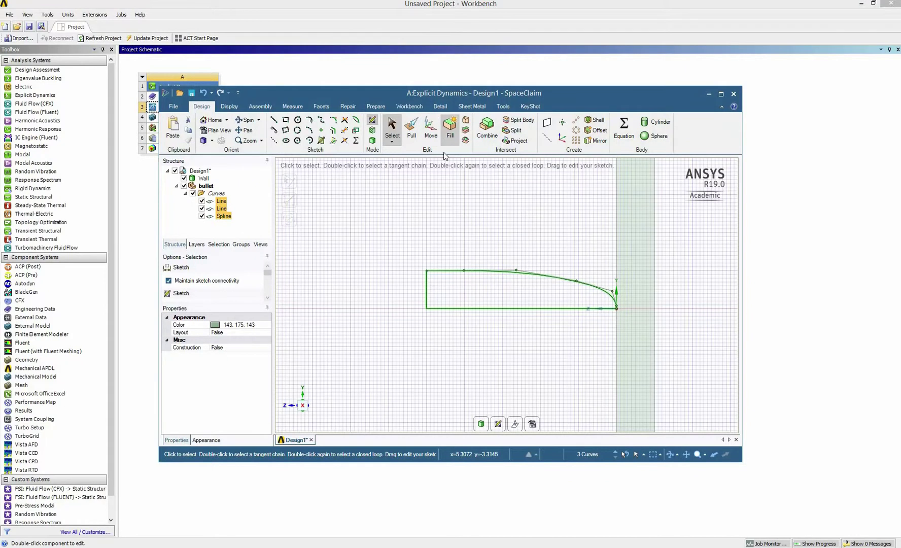
Fill the profile into a surface and revolve it a full turn about its bottom edge.
click(449, 130)
click(412, 133)
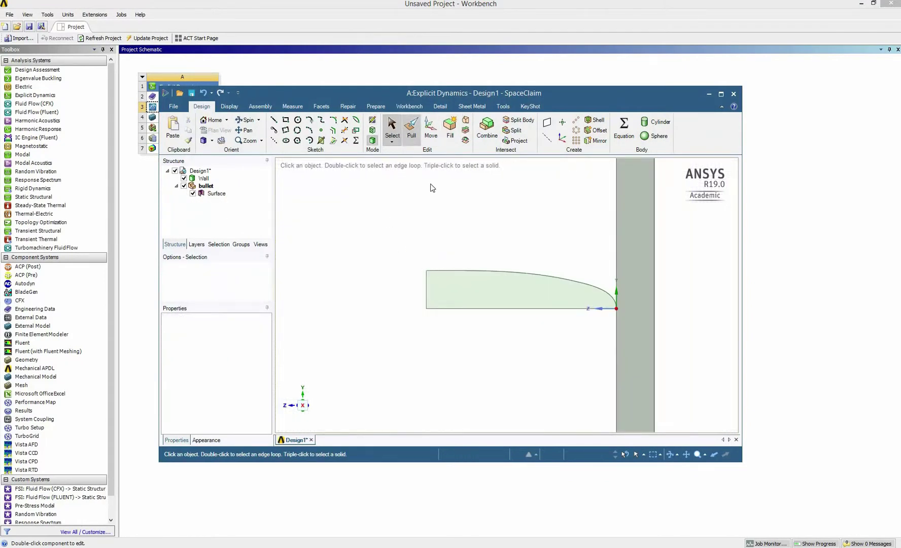
click(309, 213)
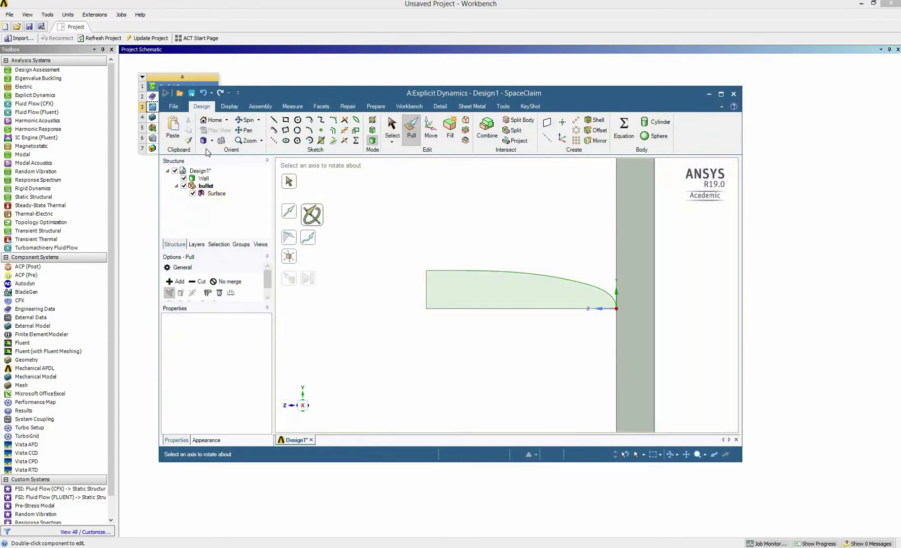
key(h)
middle_drag(522, 300, 537, 308)
scroll(536, 308, up, 3)
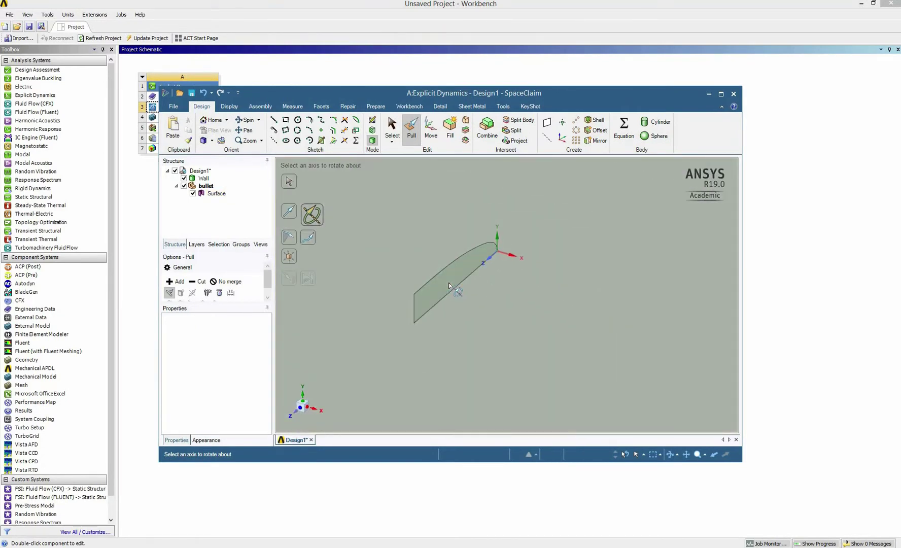
click(457, 285)
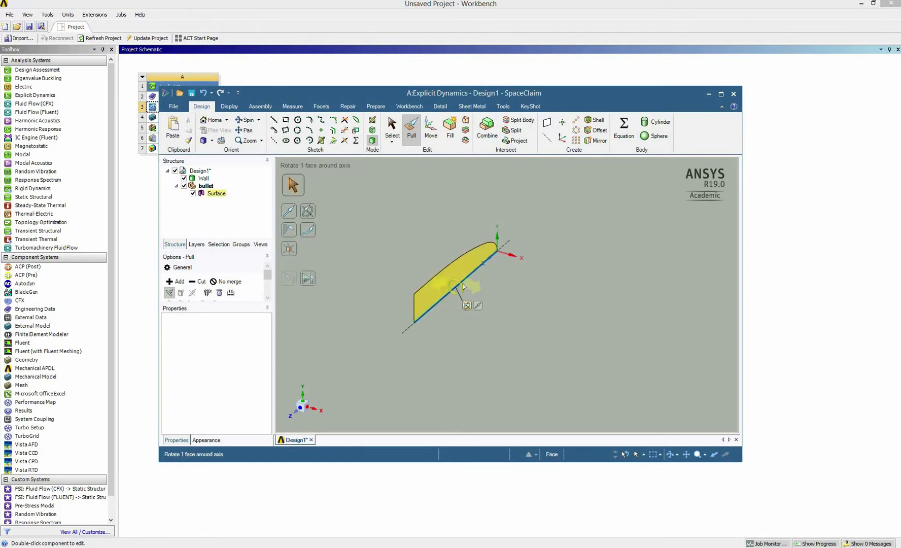
drag(463, 320, 467, 286)
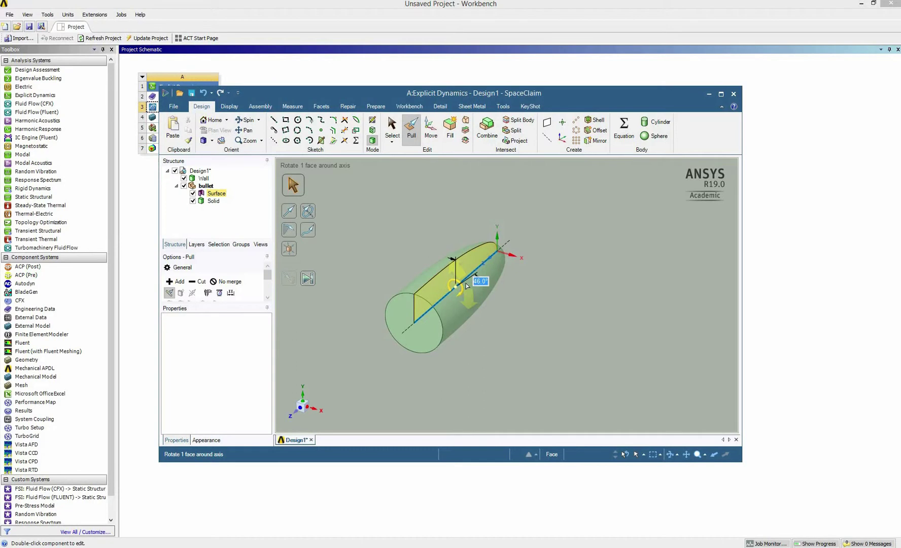
key(Escape)
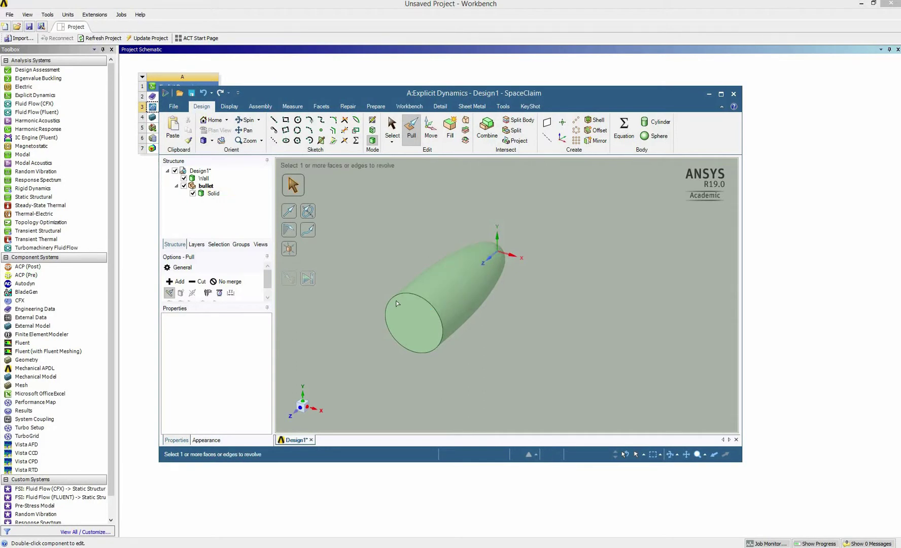
click(177, 186)
Back in the Workbench schematic, open the Explicit Dynamics Model cell in Mechanical.
click(204, 142)
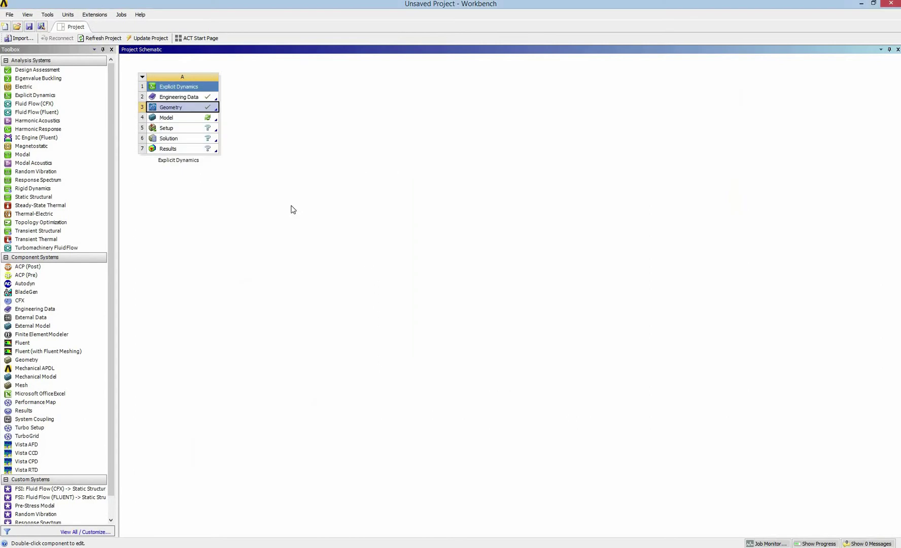
double_click(178, 117)
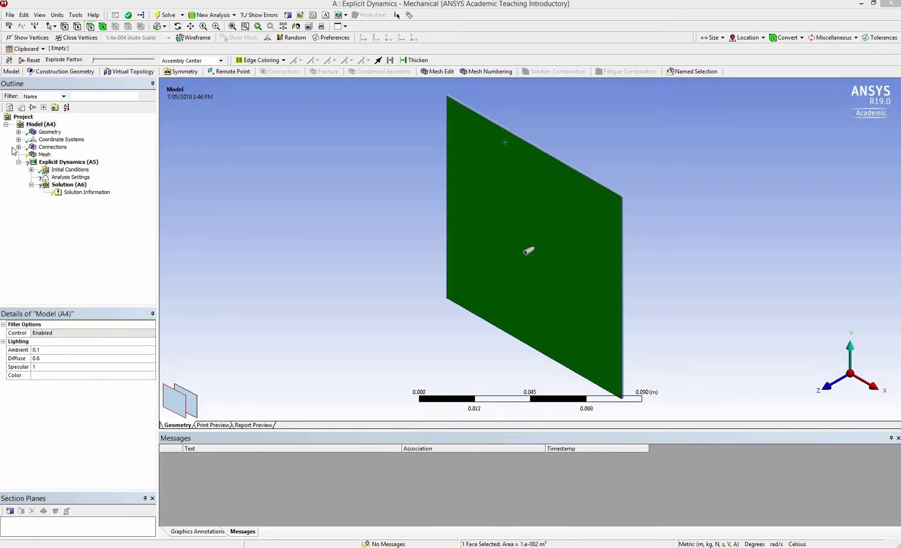
Generate a default mesh on the wall plate and bullet from the Mesh branch.
click(44, 154)
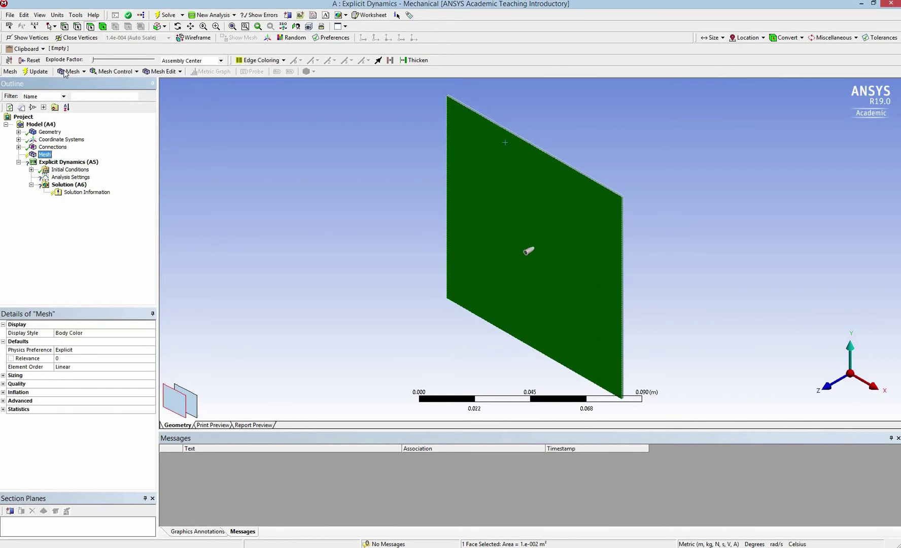
click(65, 74)
click(86, 83)
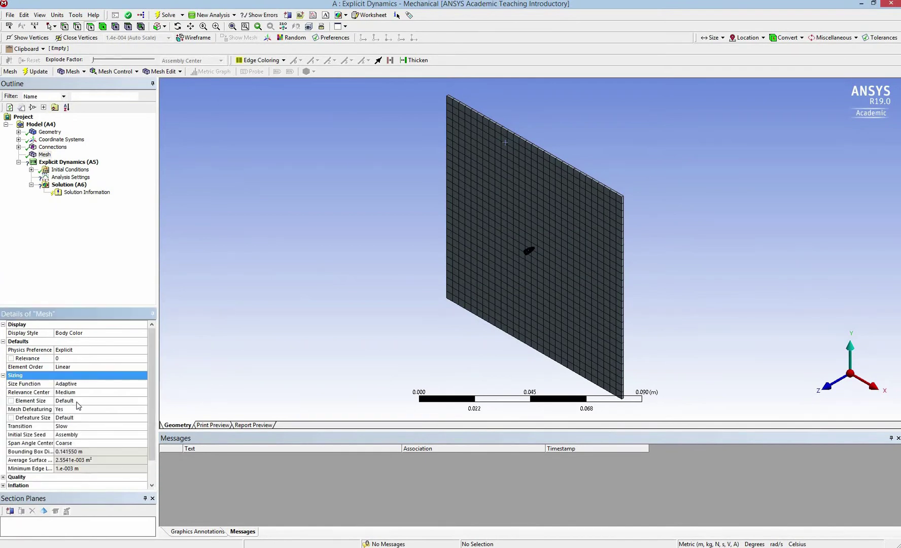
Set the mesh Element Size to 0.001 m and regenerate the finer mesh.
click(86, 401)
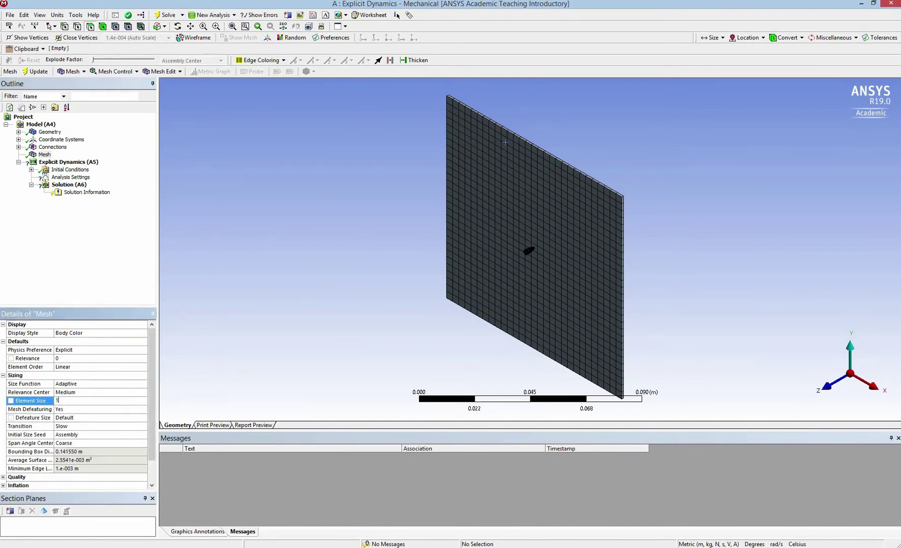
text(1)
key(Return)
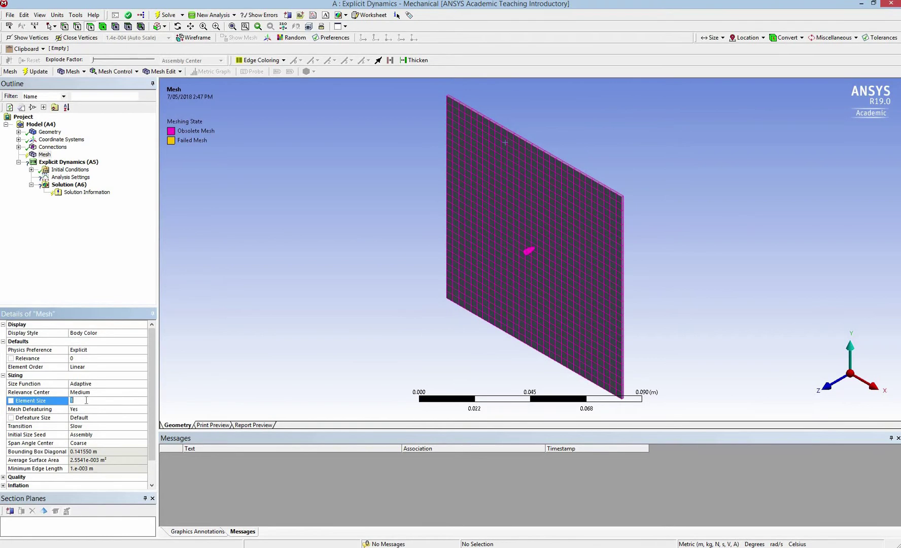
text(0.001)
click(31, 72)
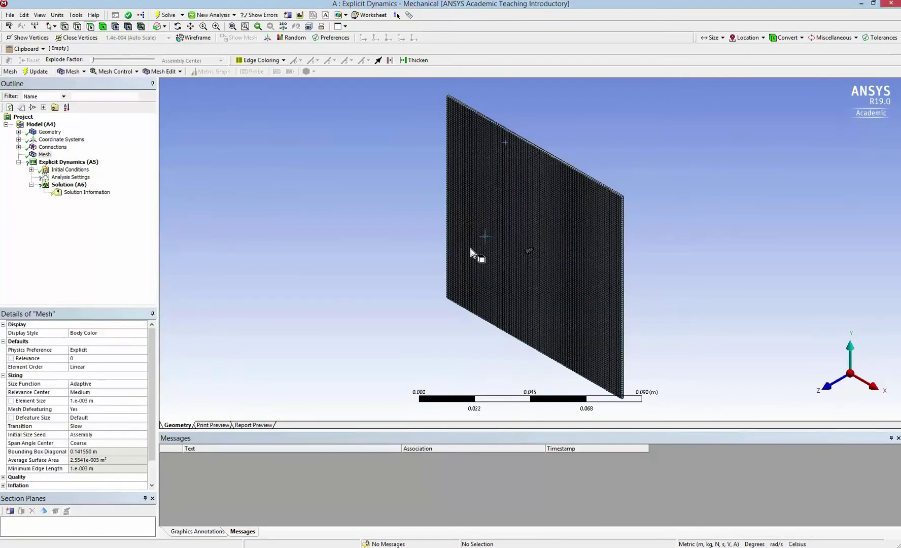
click(19, 132)
Assign AL 1100-O to the SYS\wall body, replacing Structural Steel.
click(65, 139)
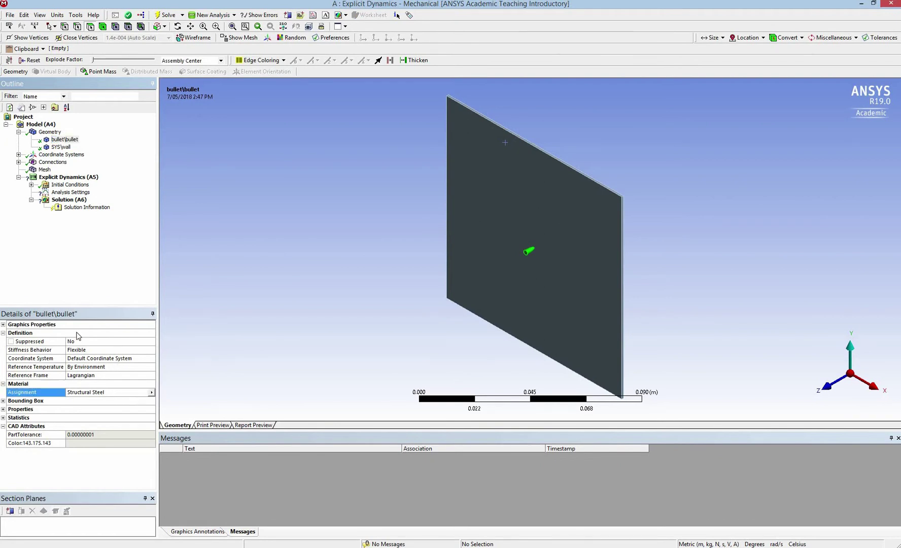
click(61, 147)
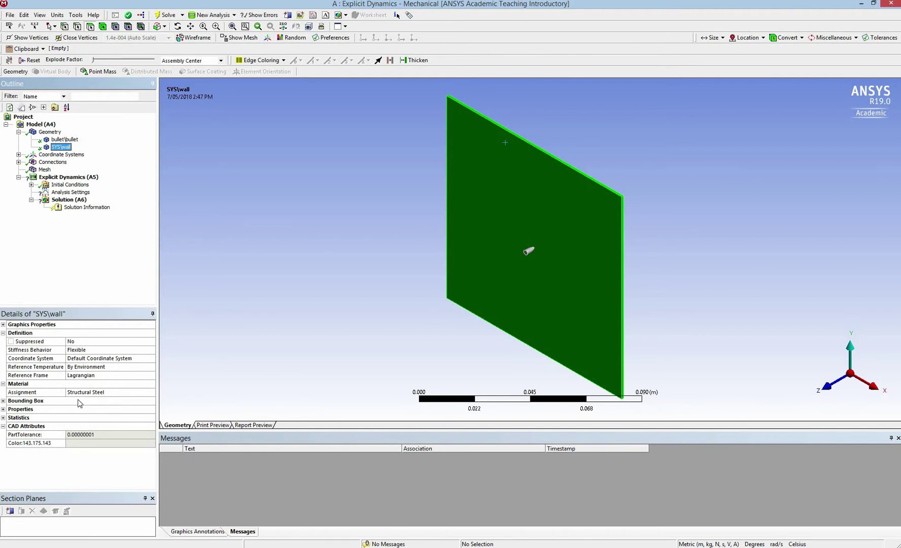
click(151, 394)
click(152, 392)
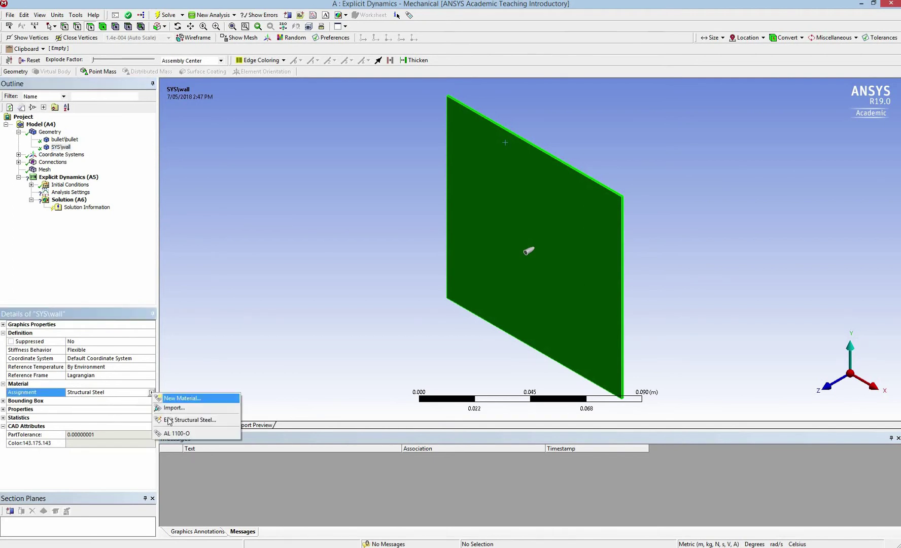
click(170, 433)
Add a Velocity on the bullet body with a Z component of -500 m/s.
click(64, 178)
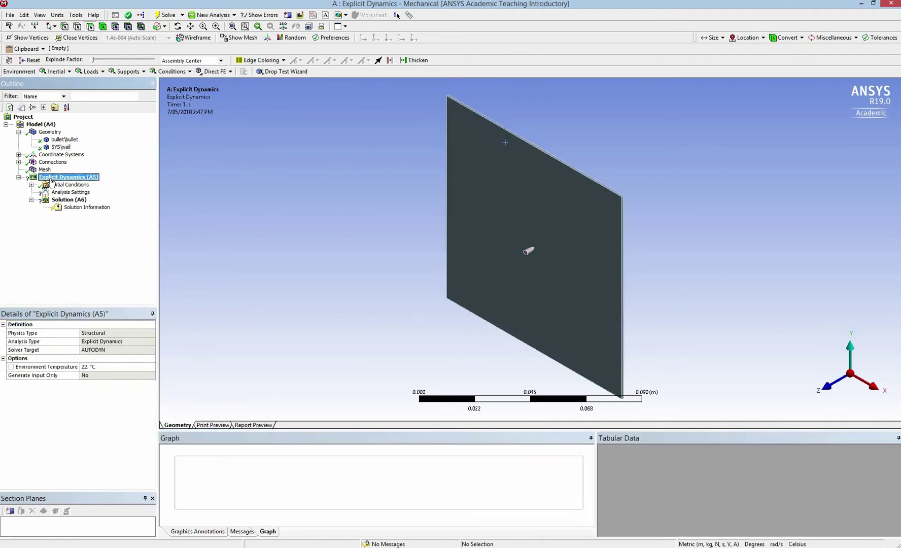
right_click(65, 178)
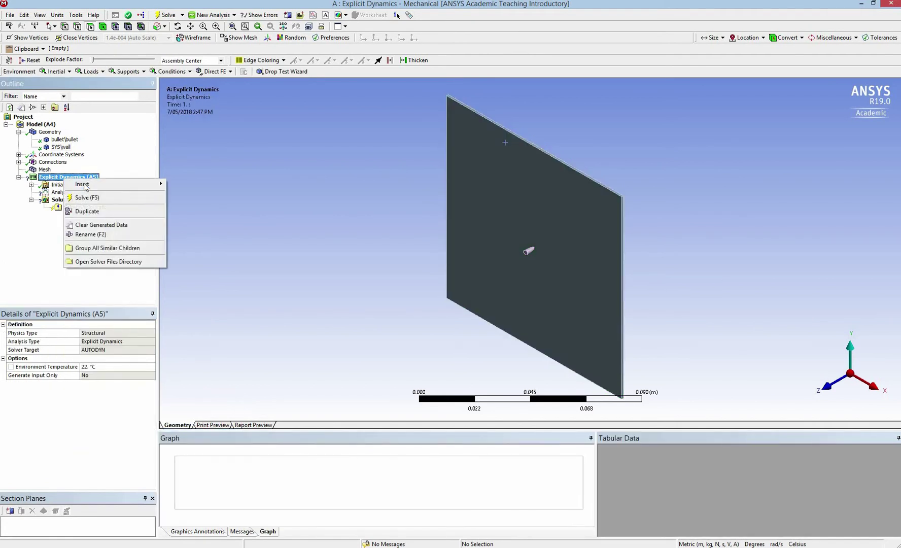
mouse_move(111, 185)
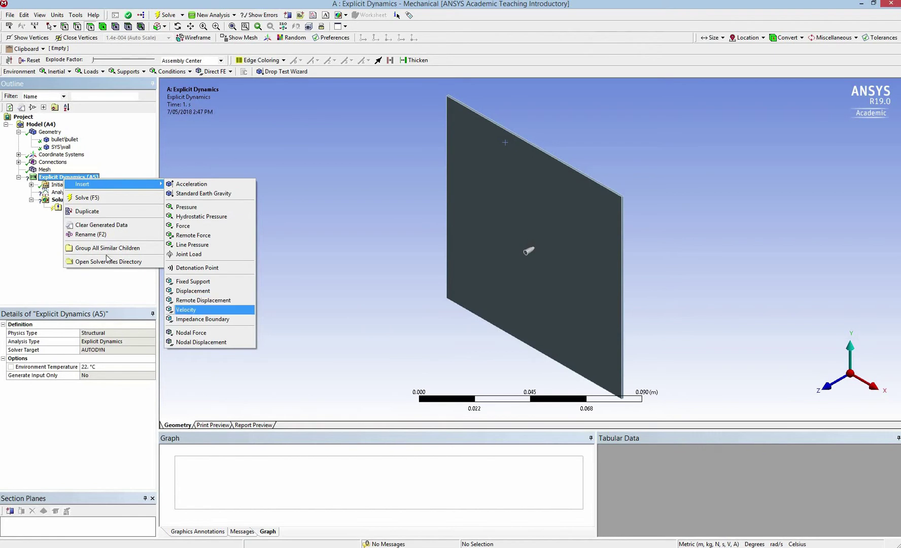
click(192, 310)
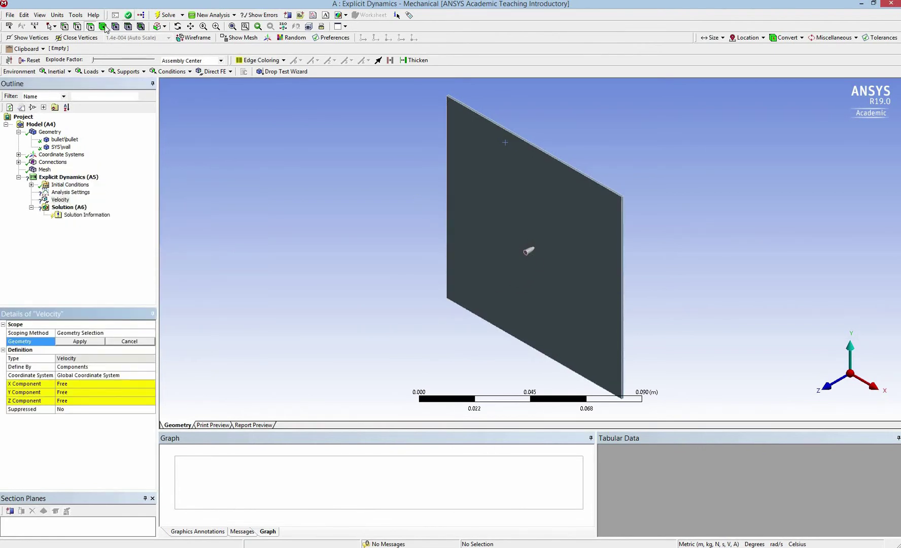
click(528, 254)
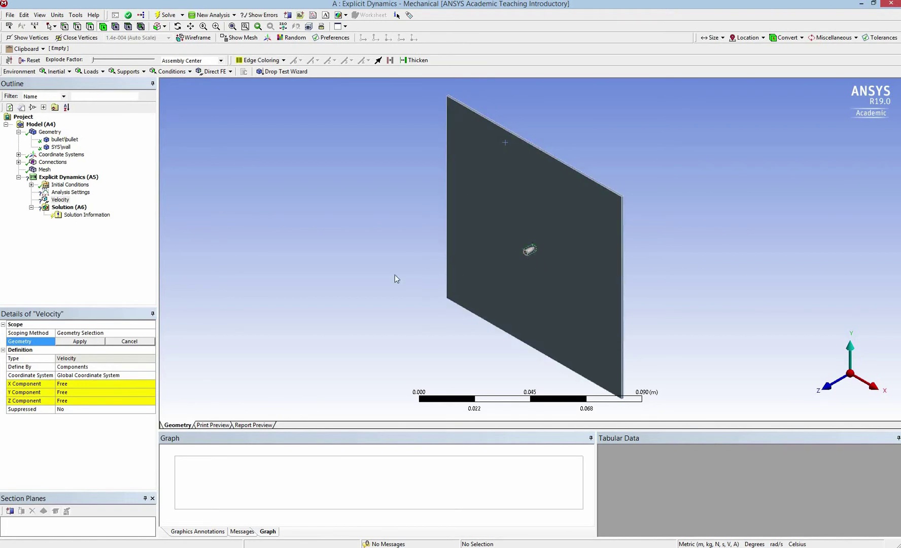
click(81, 343)
click(83, 400)
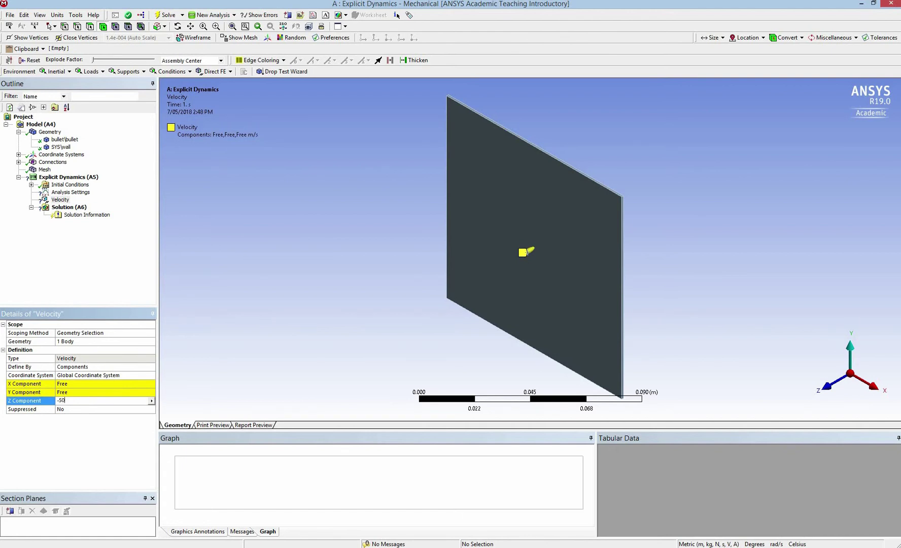
key(Return)
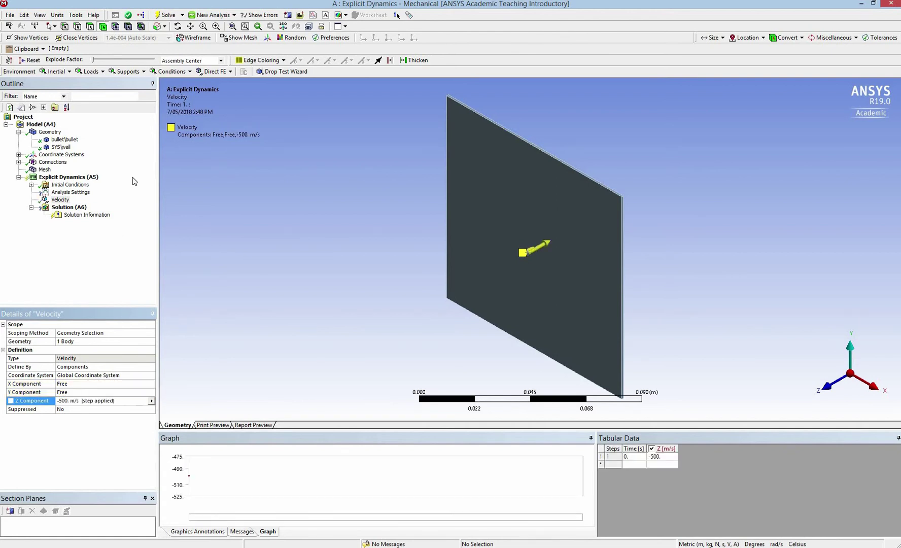
Set the Analysis Settings End Time to 1.e-004 s.
click(62, 193)
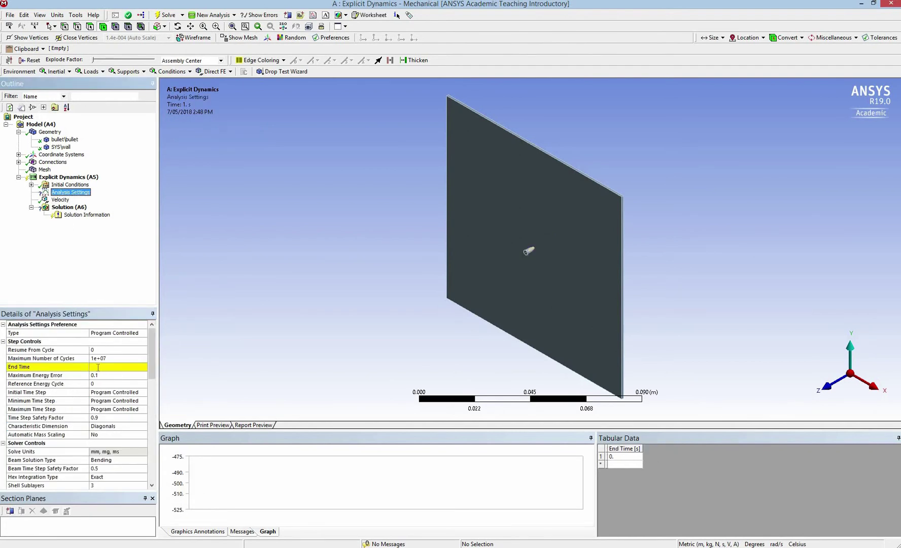
click(99, 367)
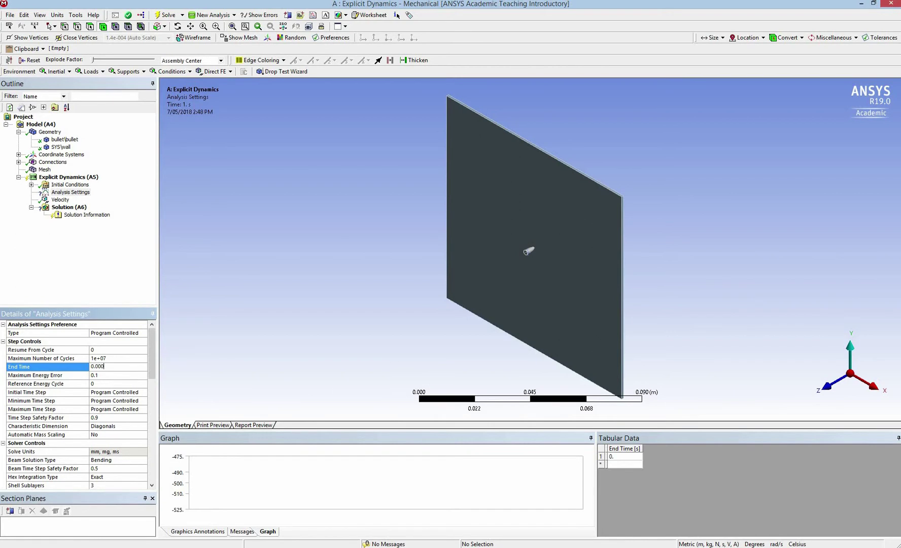
key(Return)
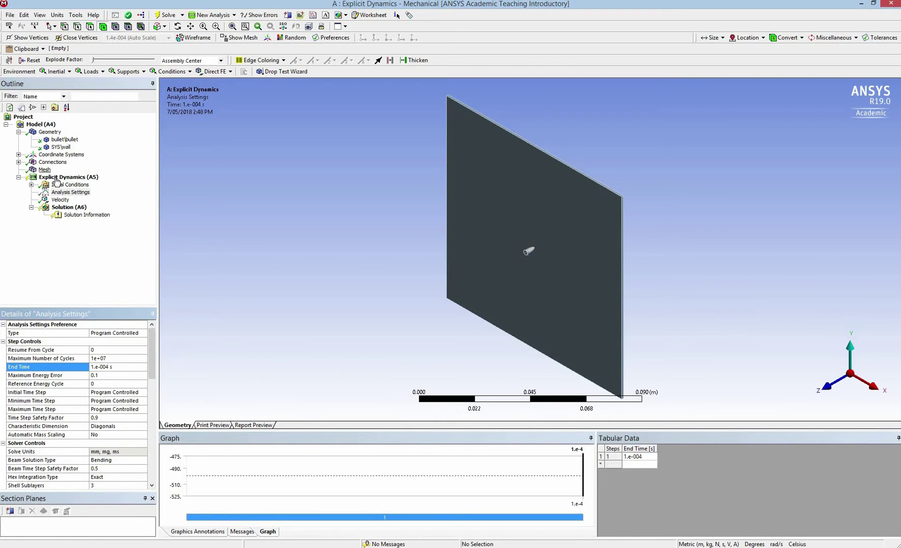
Insert a Fixed Support and select the wall's right and top edge faces.
click(57, 178)
right_click(57, 179)
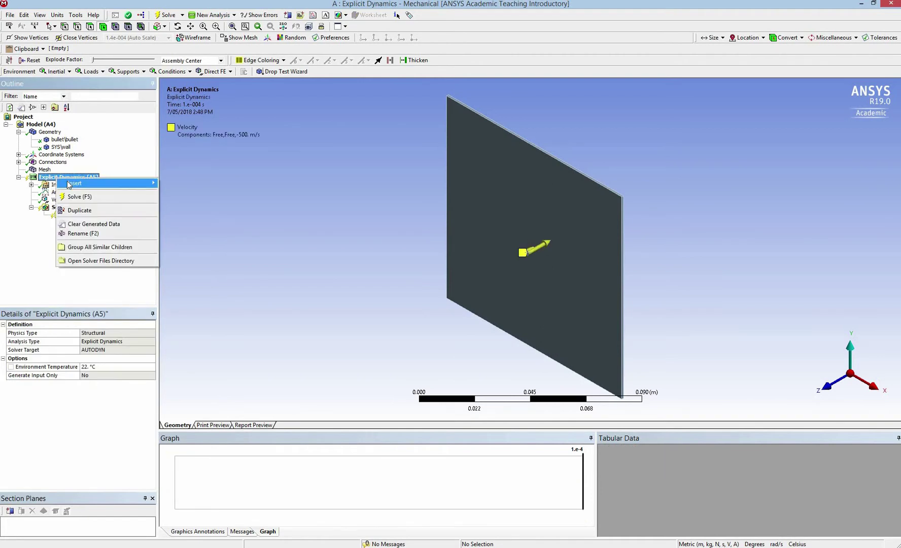
mouse_move(101, 184)
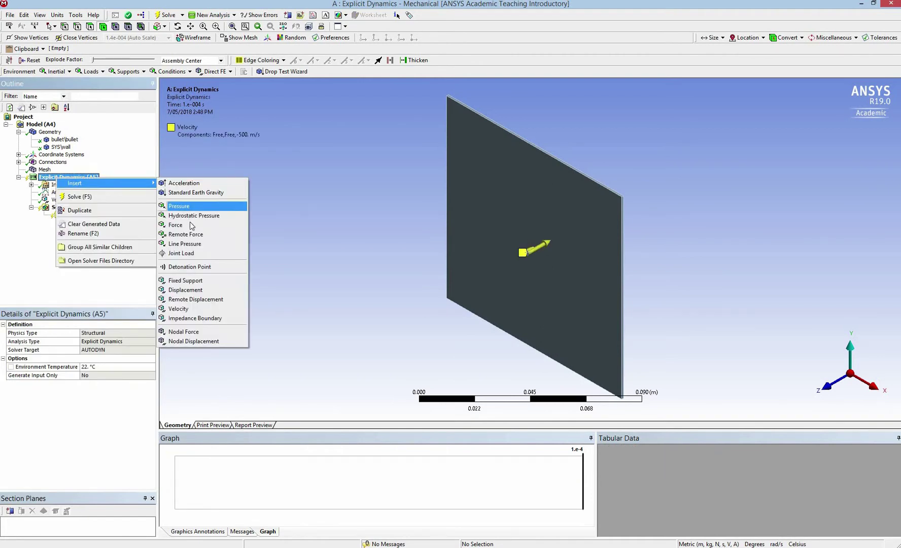
click(189, 283)
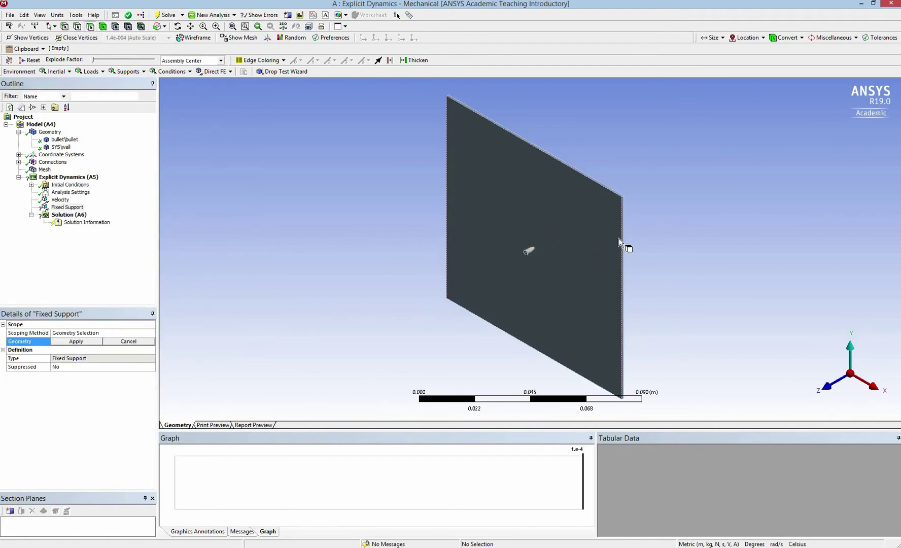
click(622, 243)
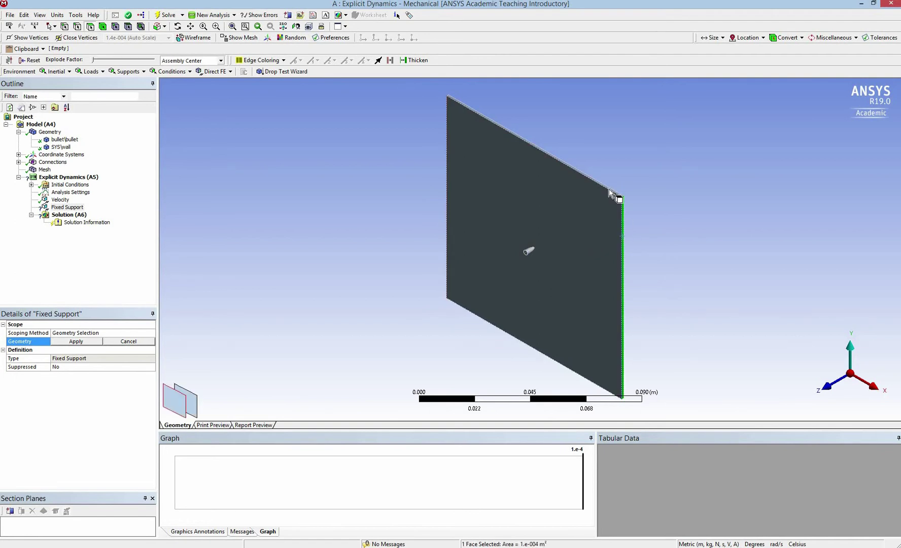
ctrl+click(611, 191)
Add the plate's bottom and left edge faces, apply all four, and return to isometric view.
click(177, 25)
drag(509, 258, 548, 237)
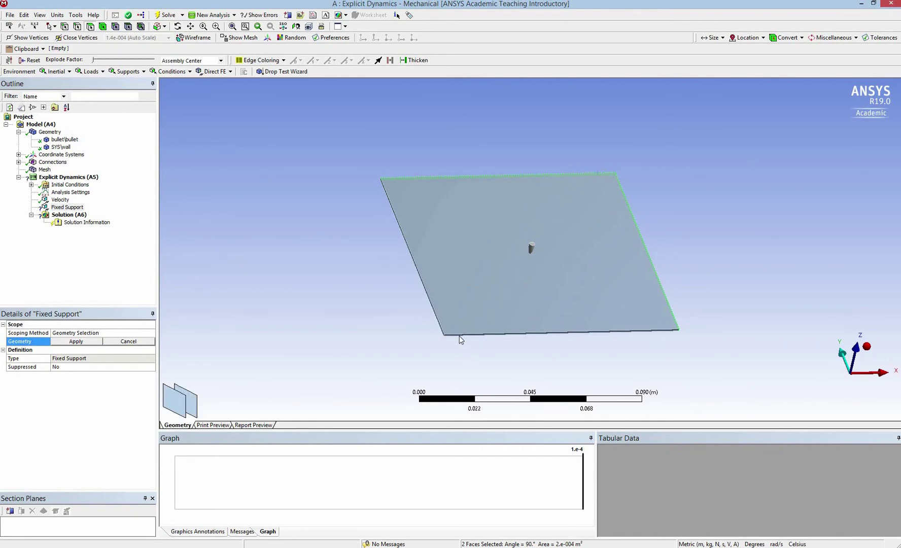
ctrl+click(435, 339)
ctrl+click(439, 329)
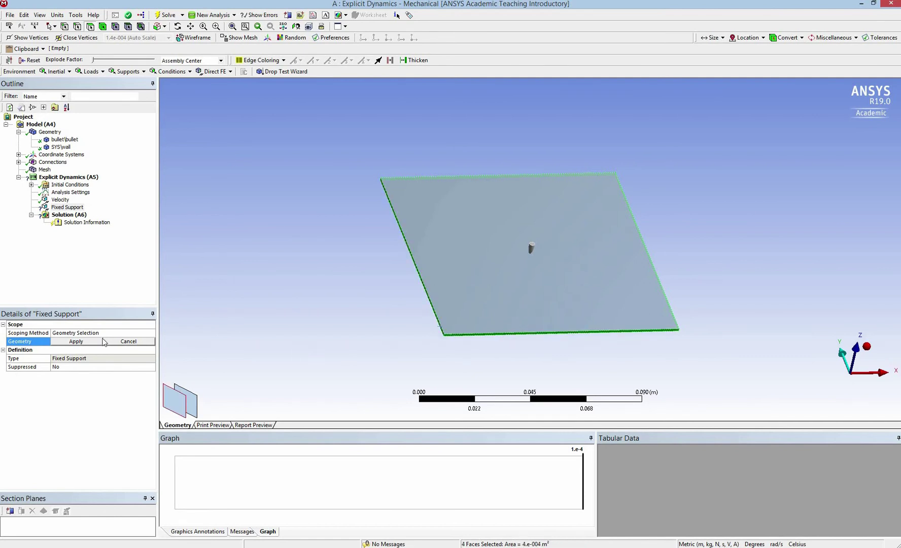
click(85, 343)
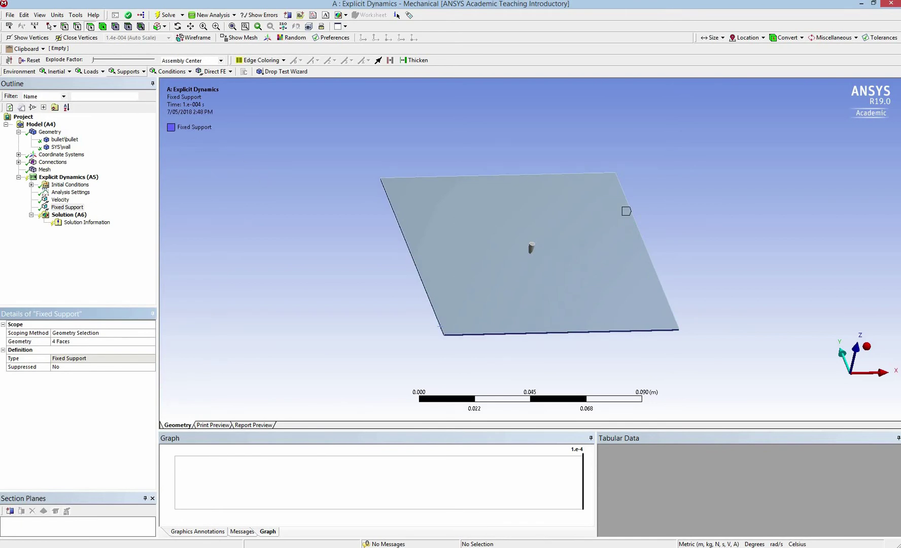
click(867, 347)
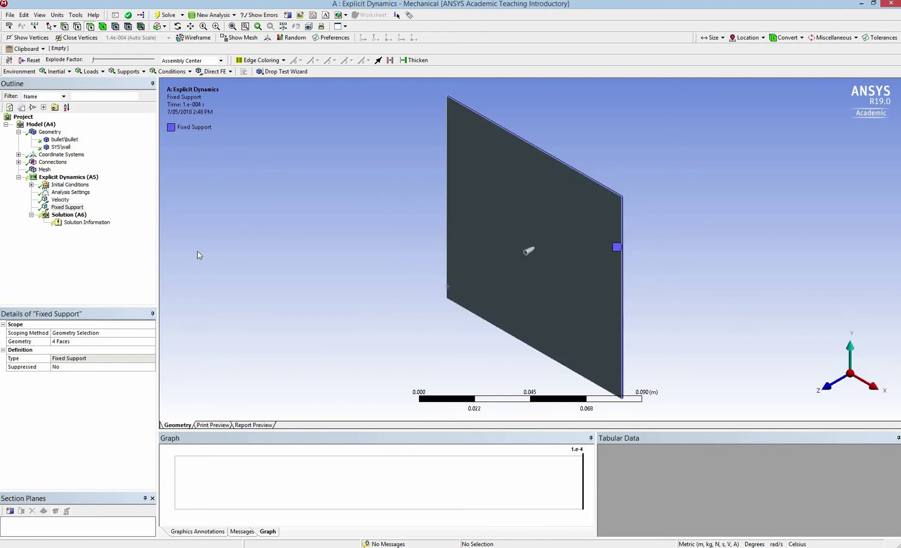
Insert Total Deformation, Maximum Principal Strain and Maximum Principal Stress under Solution, then Solve.
click(65, 217)
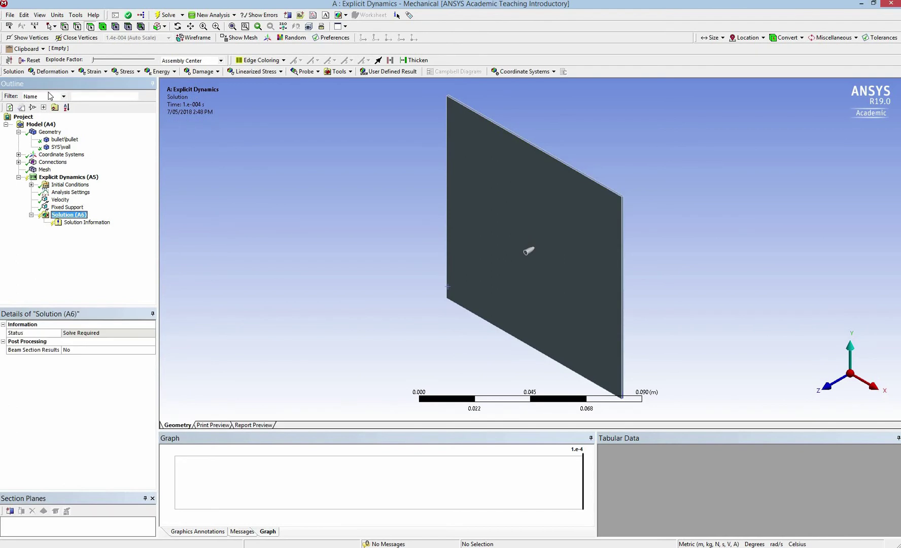
click(52, 72)
click(81, 82)
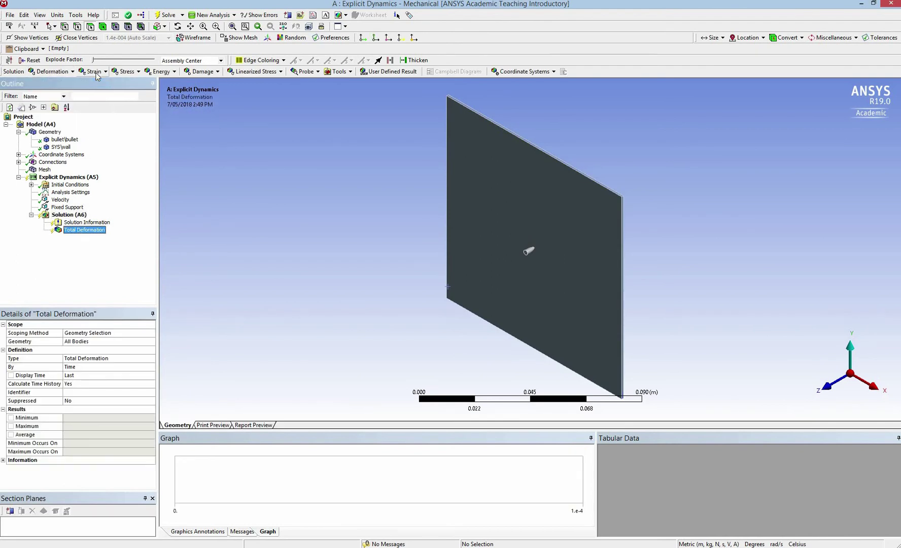
click(93, 72)
click(99, 93)
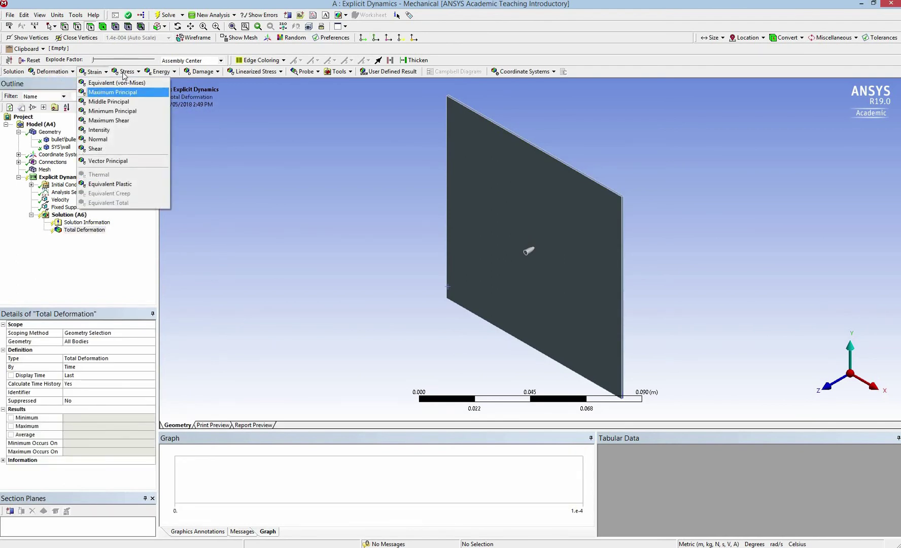
click(123, 71)
key(Return)
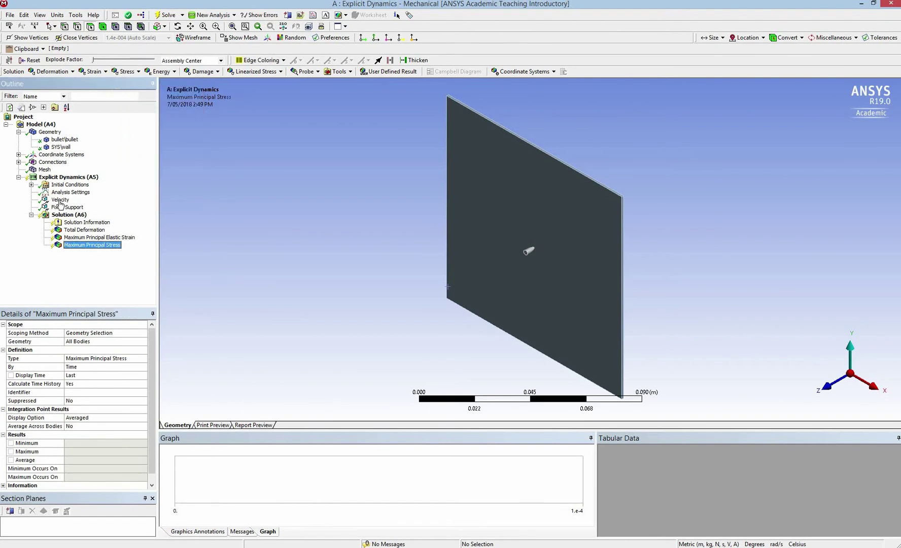
click(165, 15)
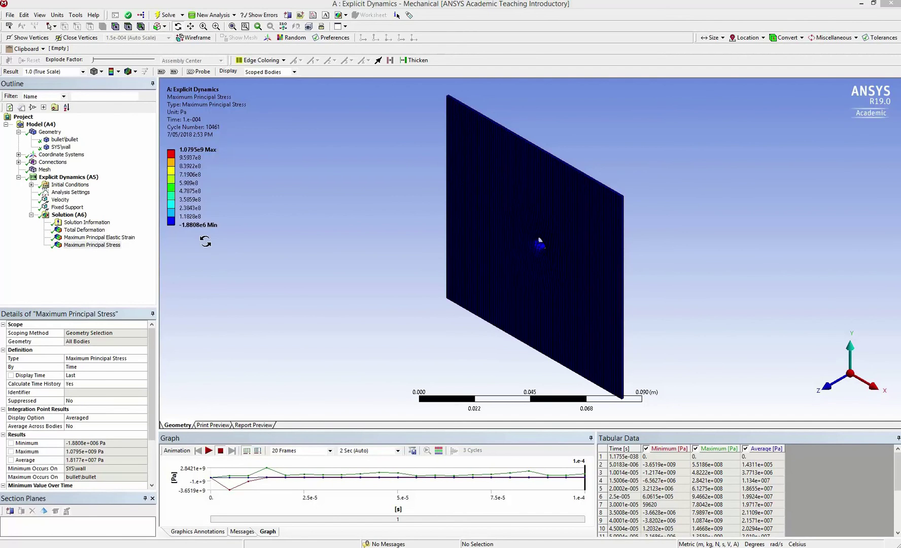
Play the Total Deformation animation, viewing the plate edge-on, from the front and side.
click(76, 230)
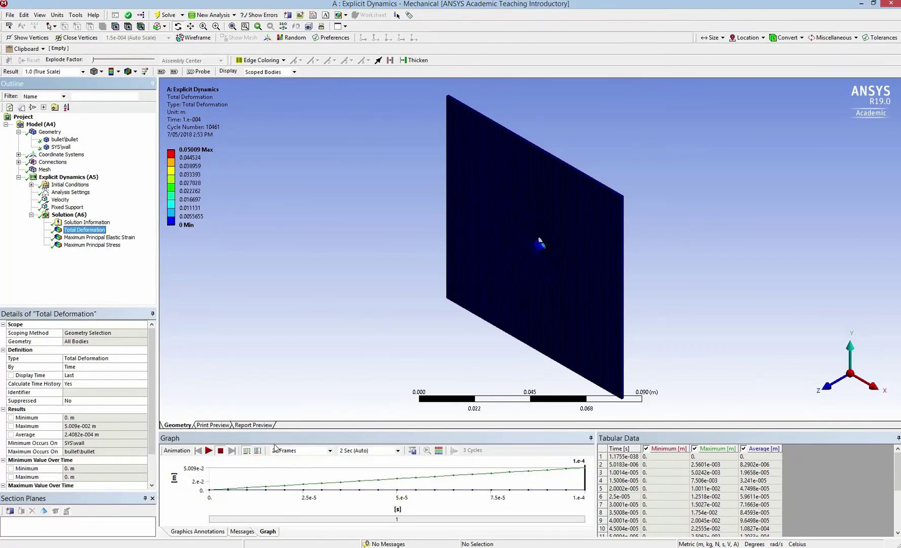
click(208, 451)
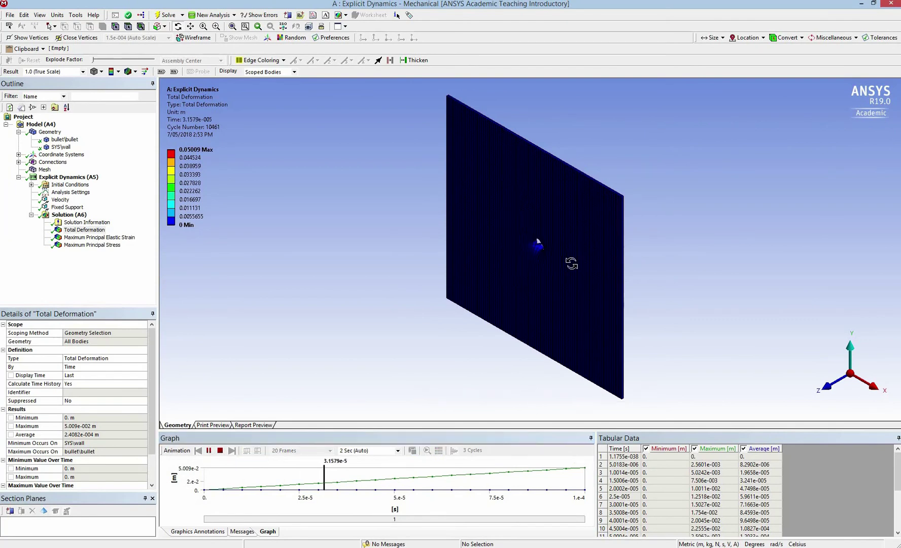
drag(599, 302, 519, 302)
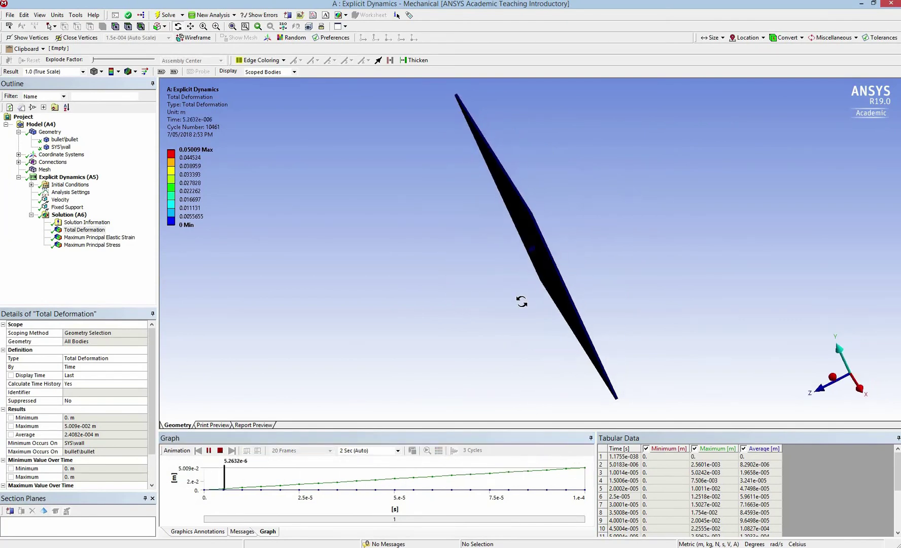
click(824, 396)
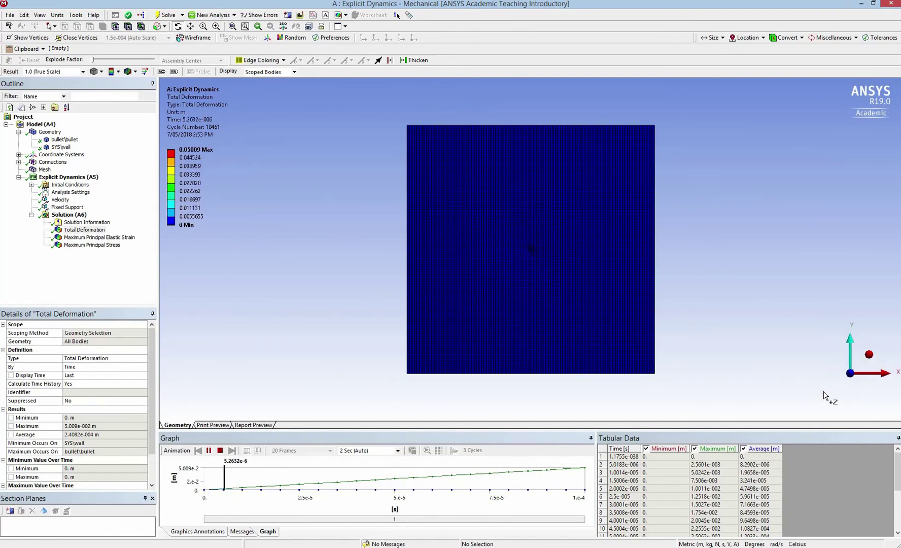
click(880, 374)
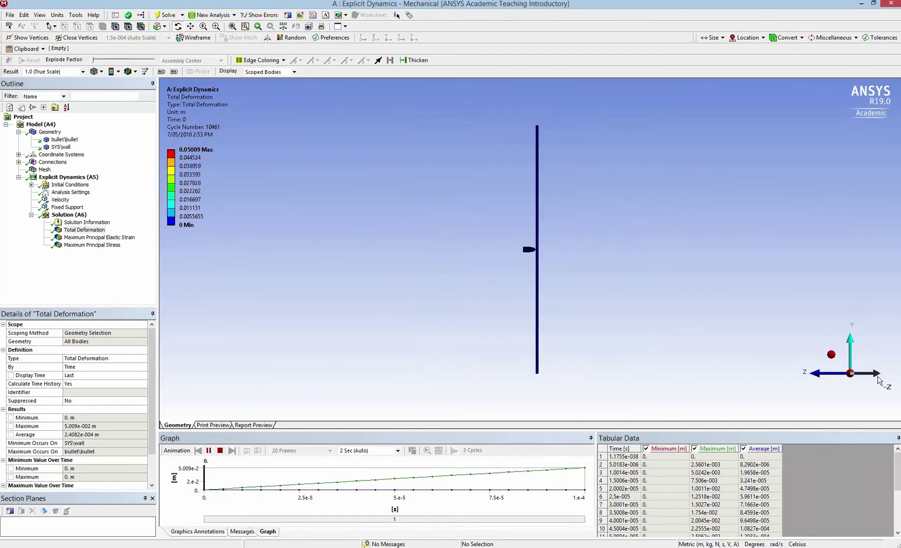